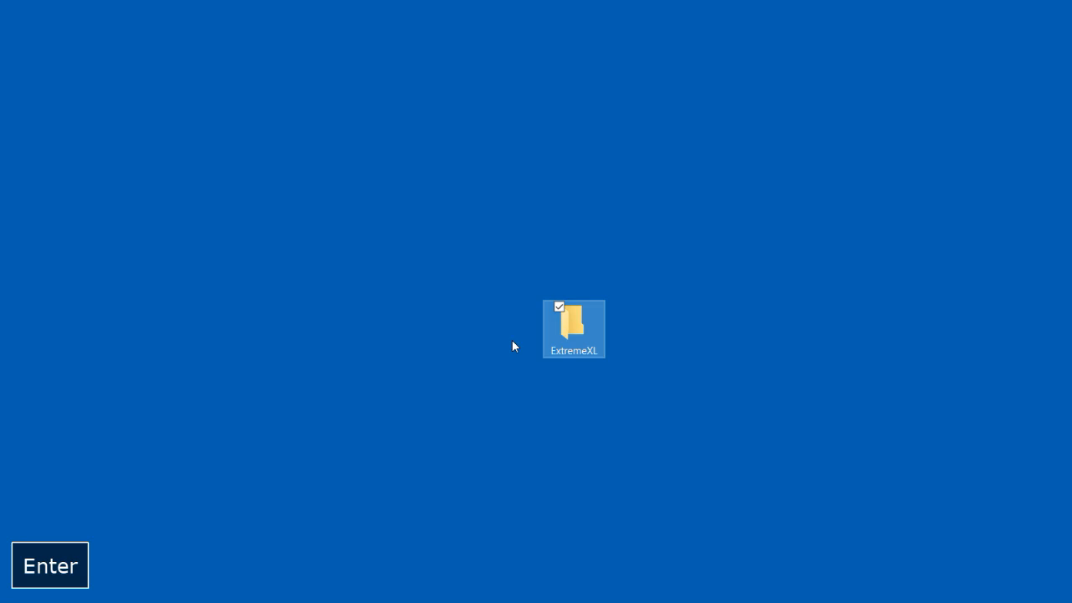
# - Open the ExtremeXL desktop folder and create a new Excel workbook in it named EEWB1.xlsx
pyautogui.doubleClick(574, 332)
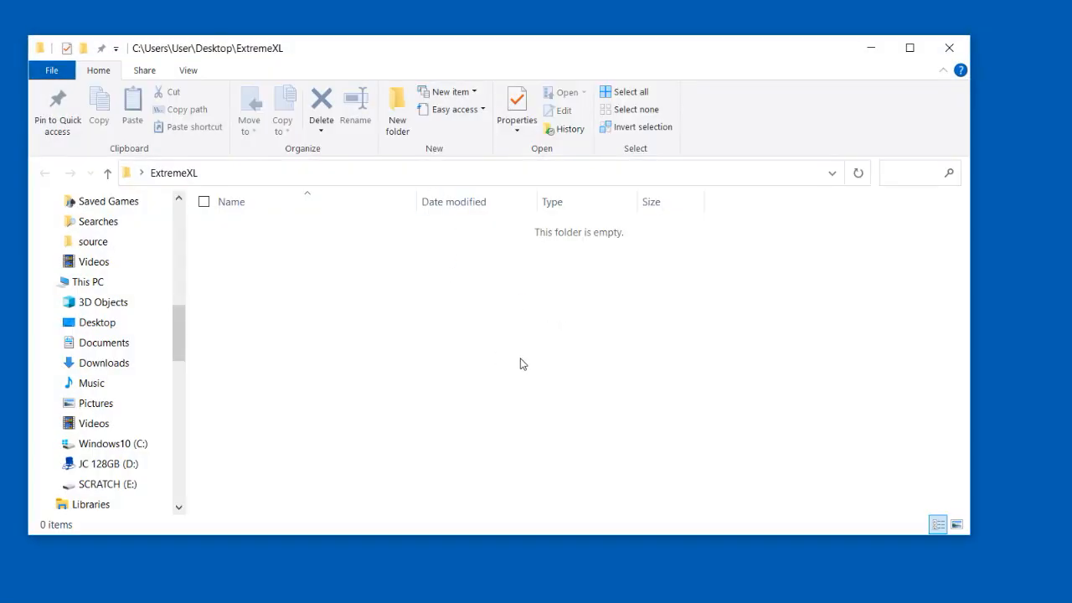
pyautogui.rightClick(521, 364)
pyautogui.click(390, 541)
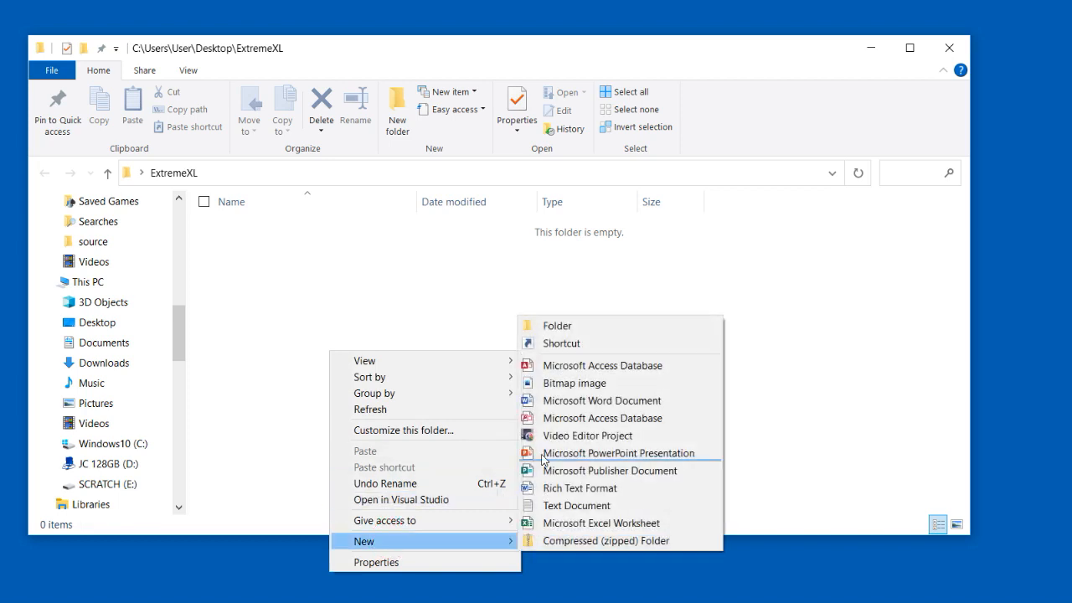
pyautogui.click(560, 523)
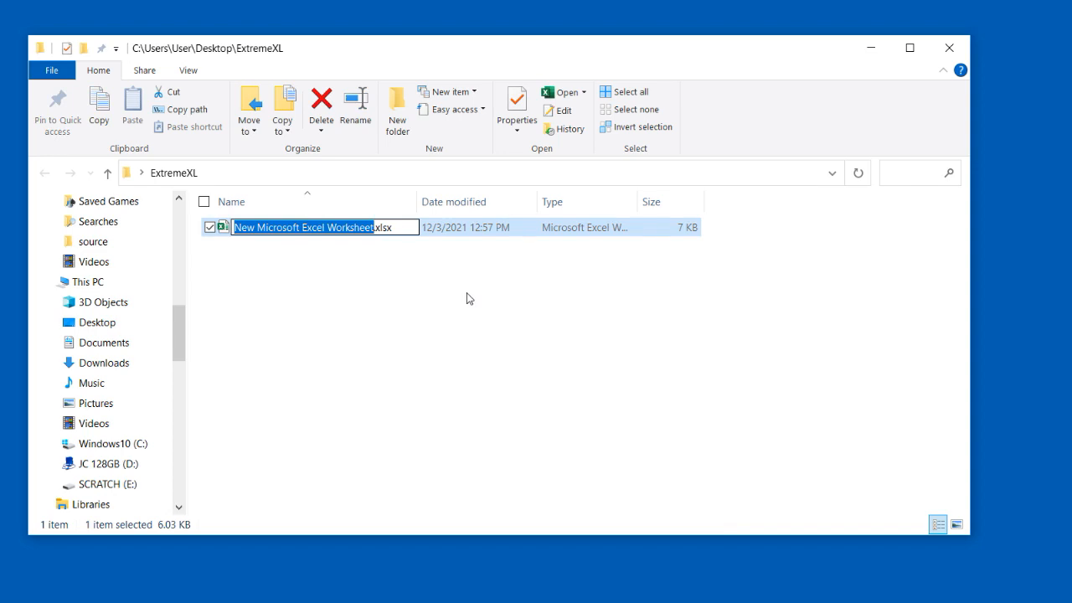
pyautogui.write('EEWB1')
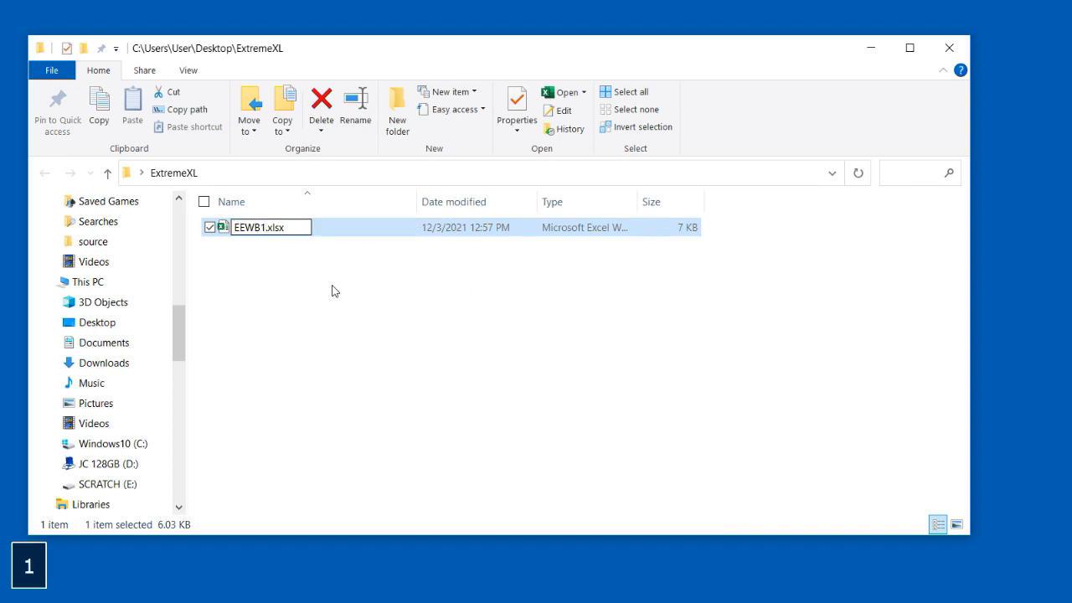
pyautogui.press('Return')
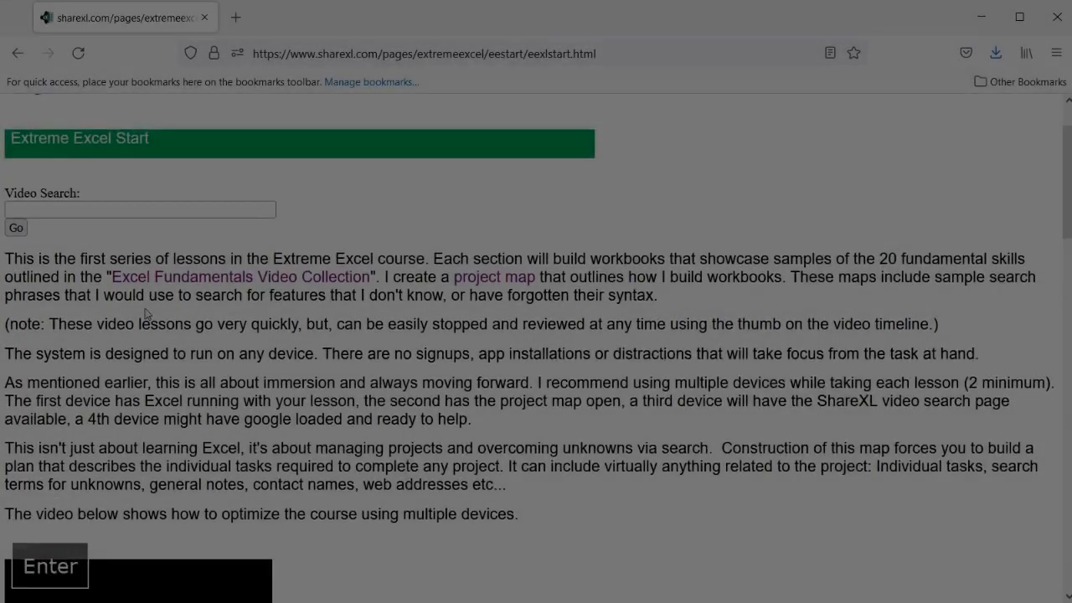
# - Save the linked project map for Extreme Excel EEWB1 as EEWB1.txt in the ExtremeXL folder
pyautogui.scroll(-8, 145, 313)
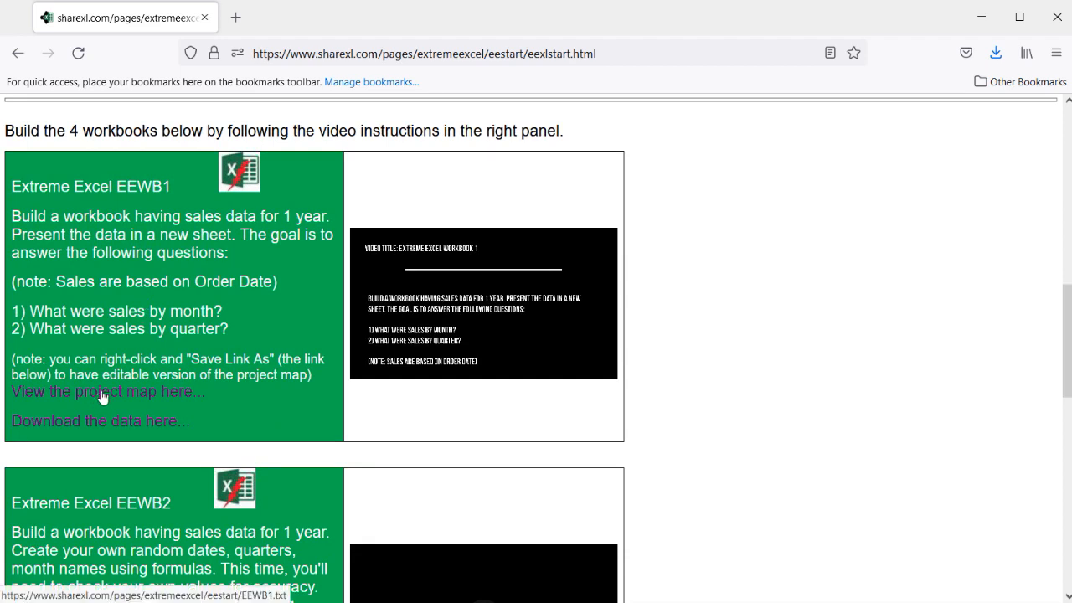
pyautogui.rightClick(102, 397)
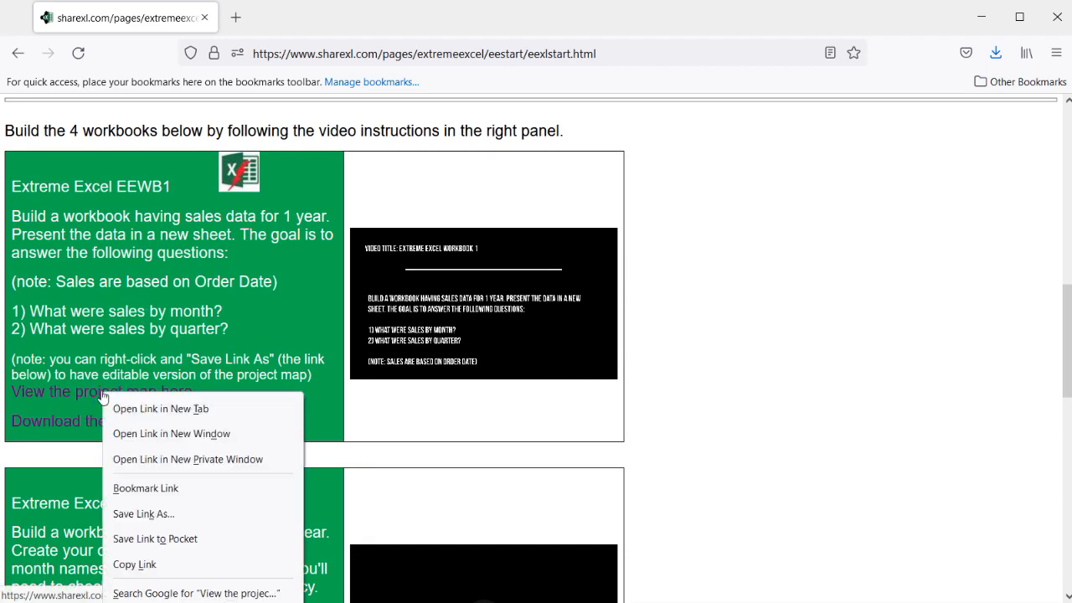
pyautogui.click(138, 513)
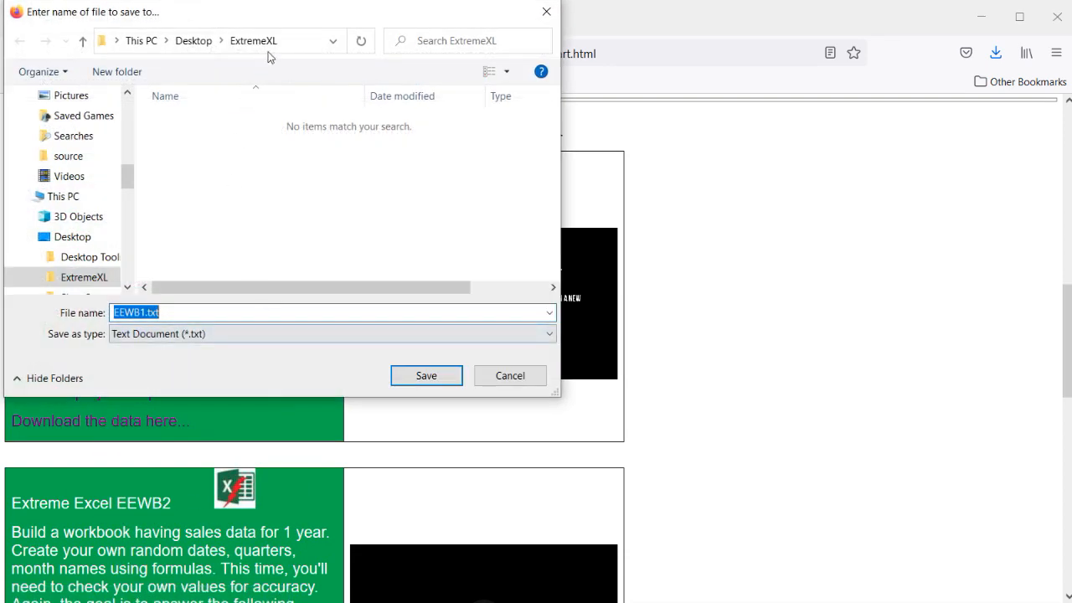
pyautogui.moveTo(279, 17); pyautogui.dragTo(419, 67)
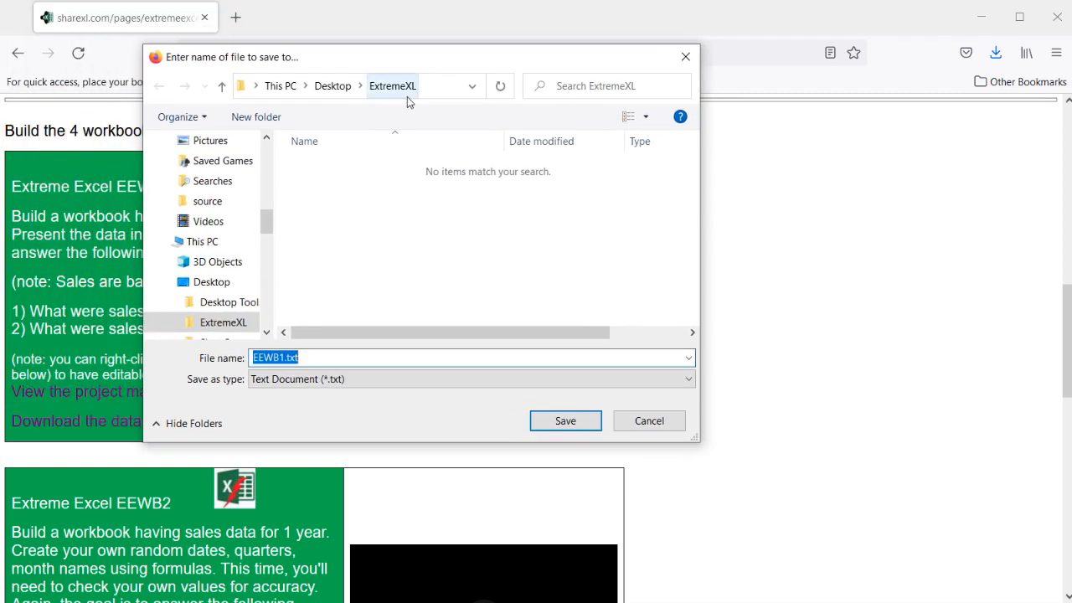
pyautogui.click(566, 420)
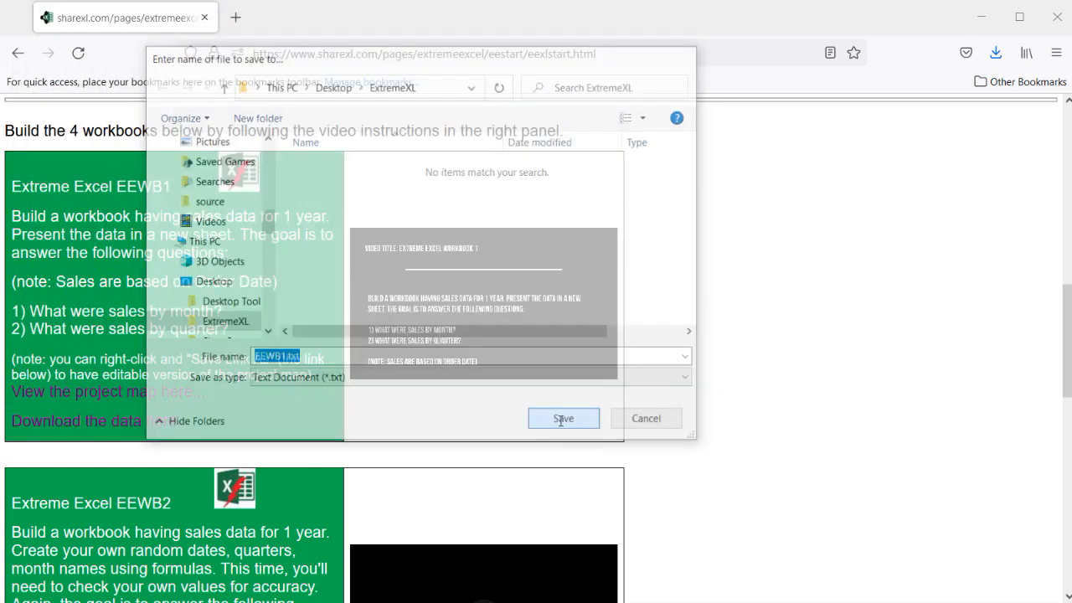
# - Save the EEWB1 data download as eexlstart_web.csv in the ExtremeXL folder
pyautogui.rightClick(123, 425)
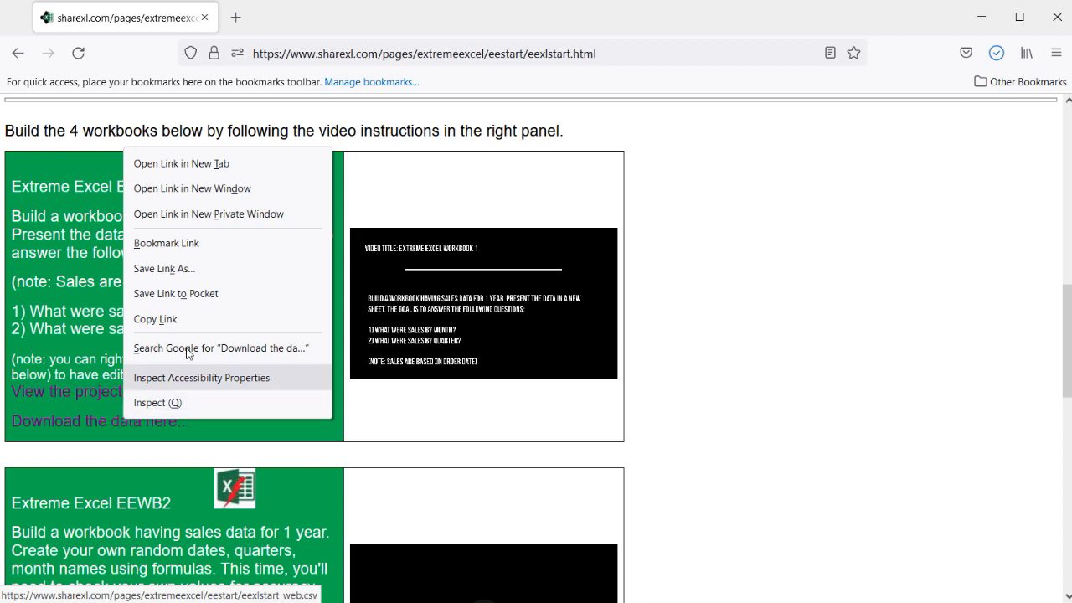
pyautogui.click(184, 268)
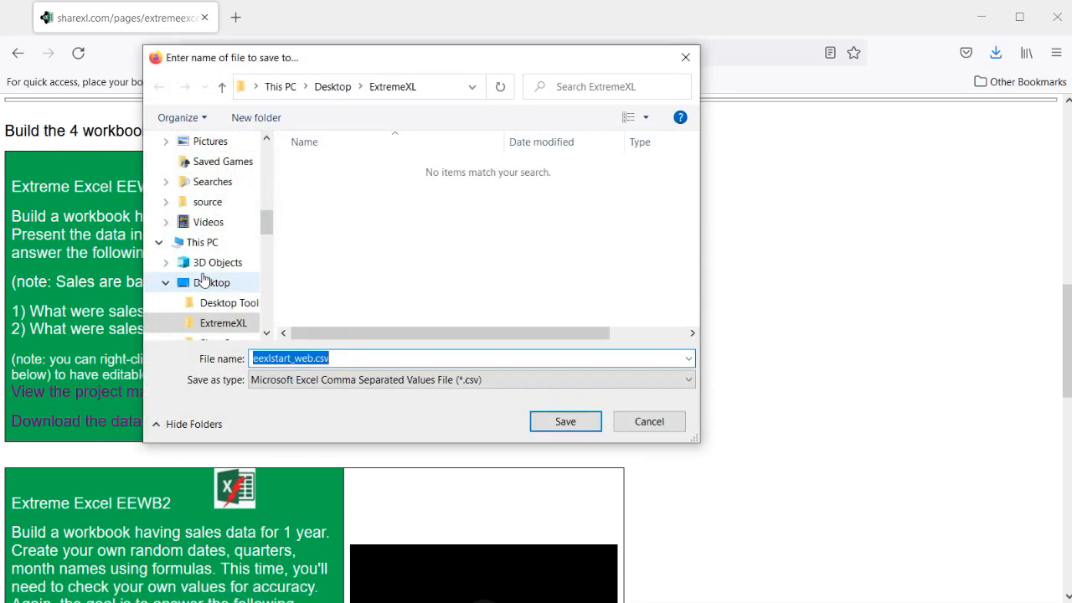
pyautogui.click(557, 421)
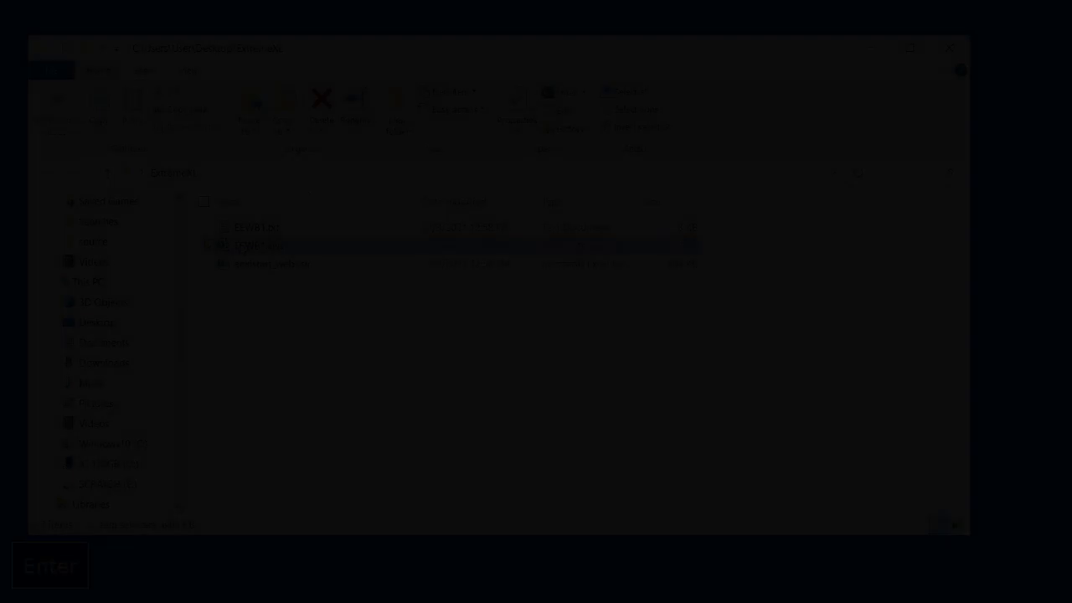
# - Open the EEWB1.xlsx workbook in Excel and rename Sheet1 to Results
pyautogui.press('Return')
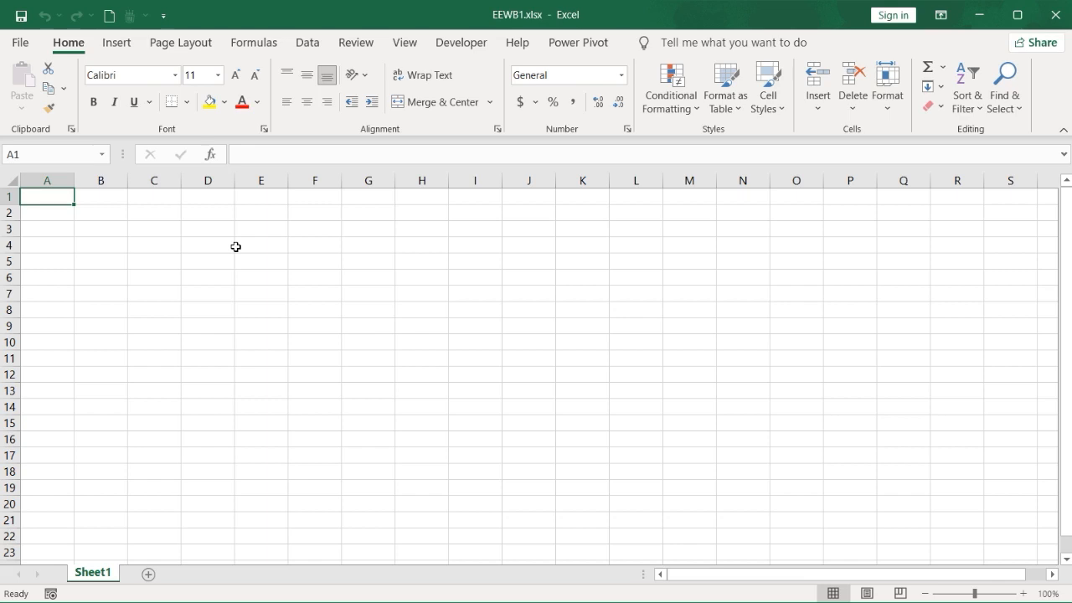
pyautogui.press('Return')
pyautogui.doubleClick(90, 575)
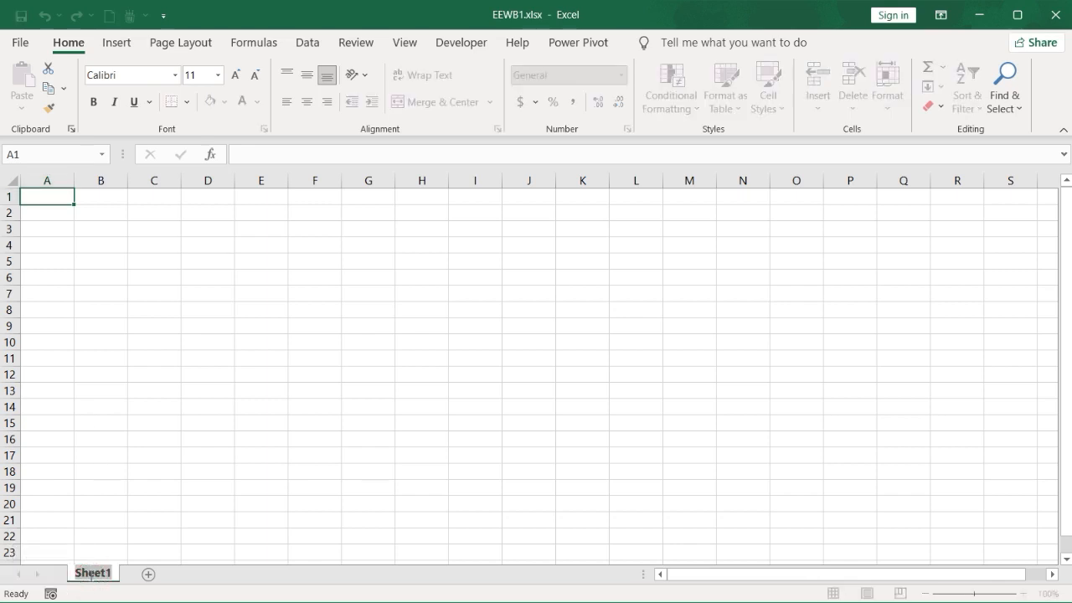
pyautogui.write('Results')
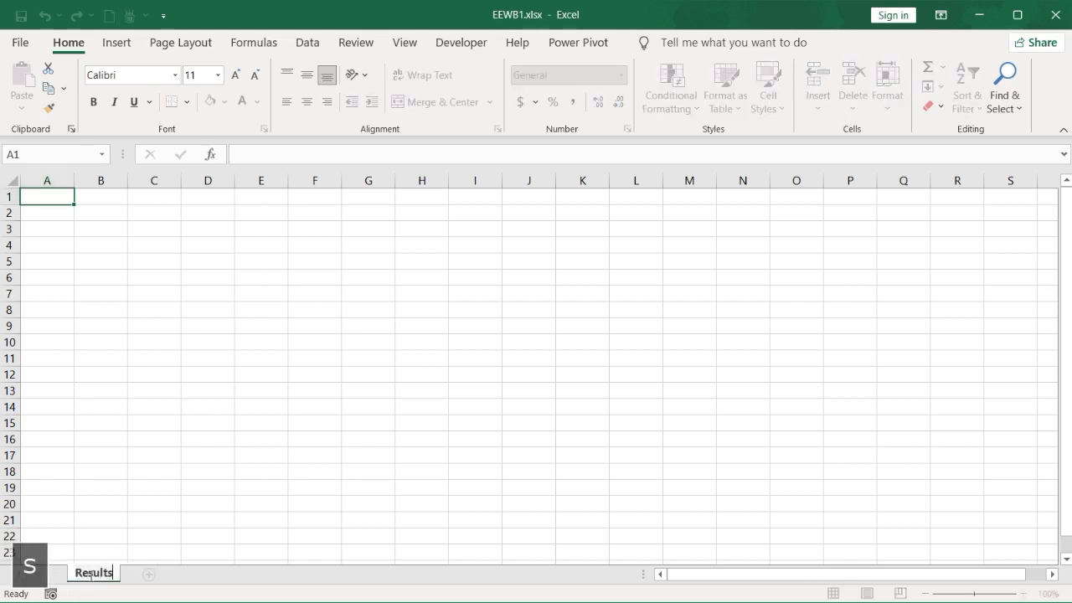
pyautogui.press('Return')
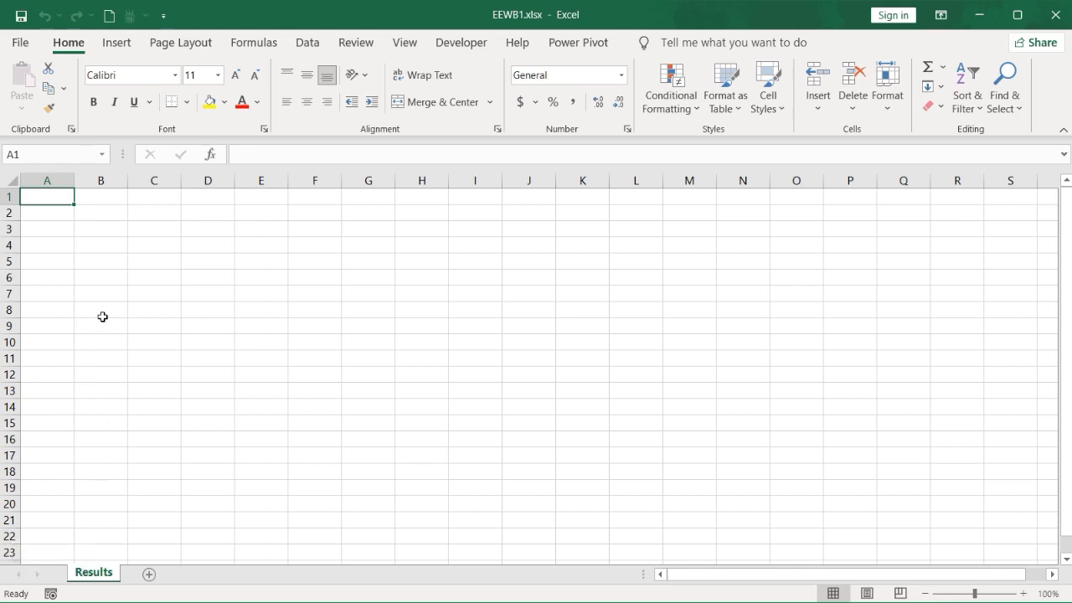
# - Fill A1:A12 with the months Jan to Dec and C1:C4 with the quarters Q1 to Q4
pyautogui.write('Jan')
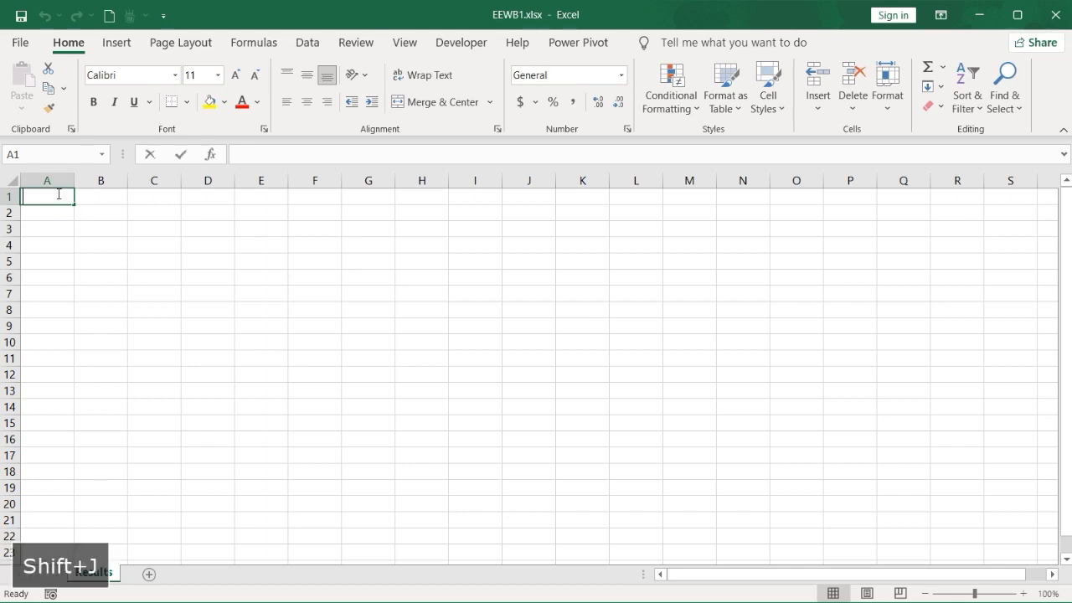
pyautogui.moveTo(73, 204); pyautogui.dragTo(67, 382)
pyautogui.click(168, 200)
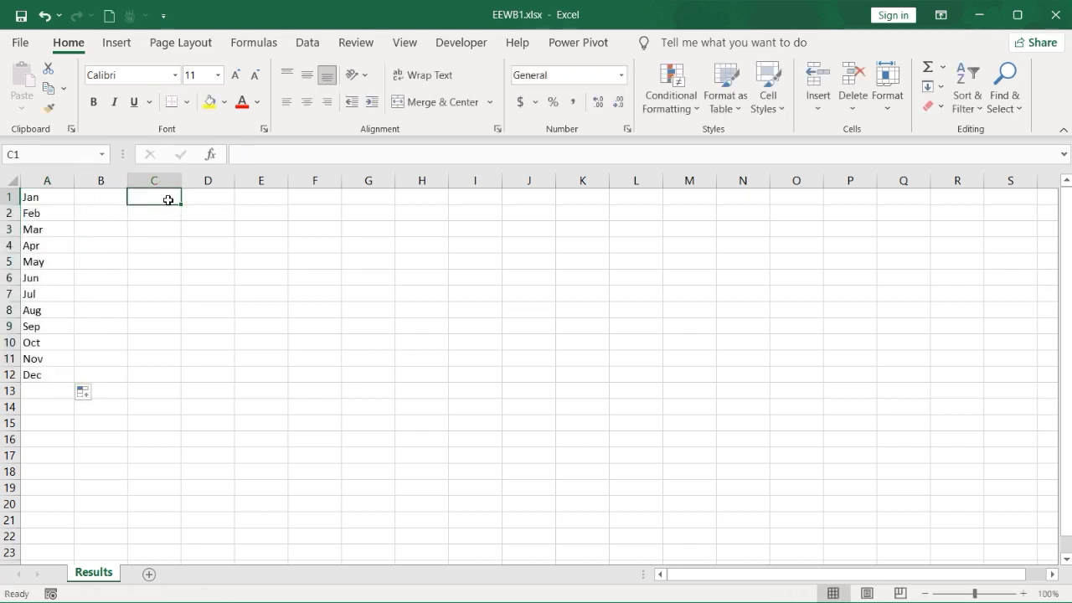
pyautogui.write('Q1')
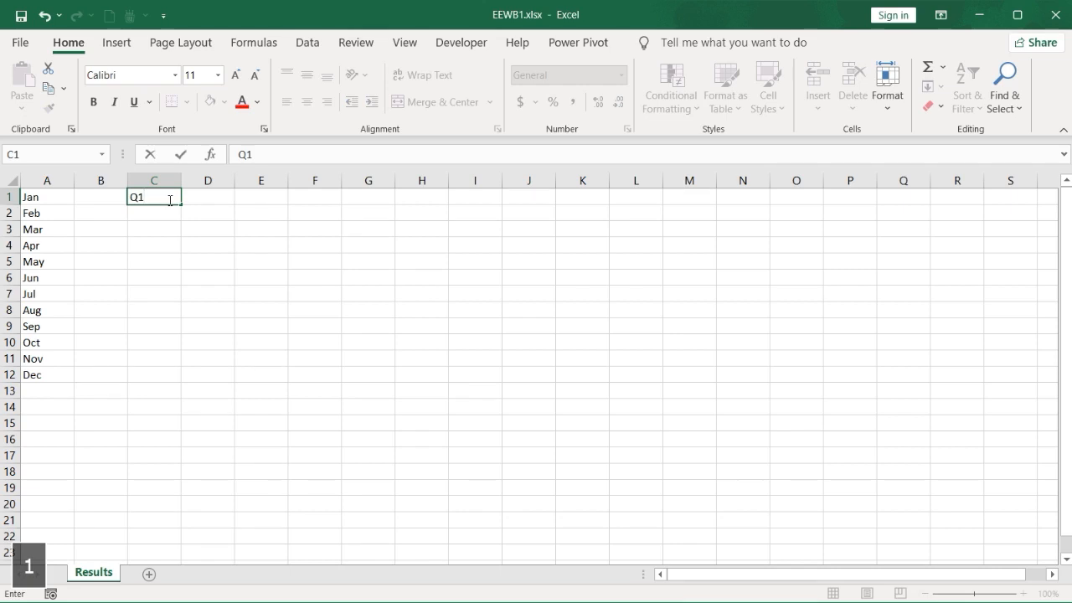
pyautogui.moveTo(180, 205); pyautogui.dragTo(174, 253)
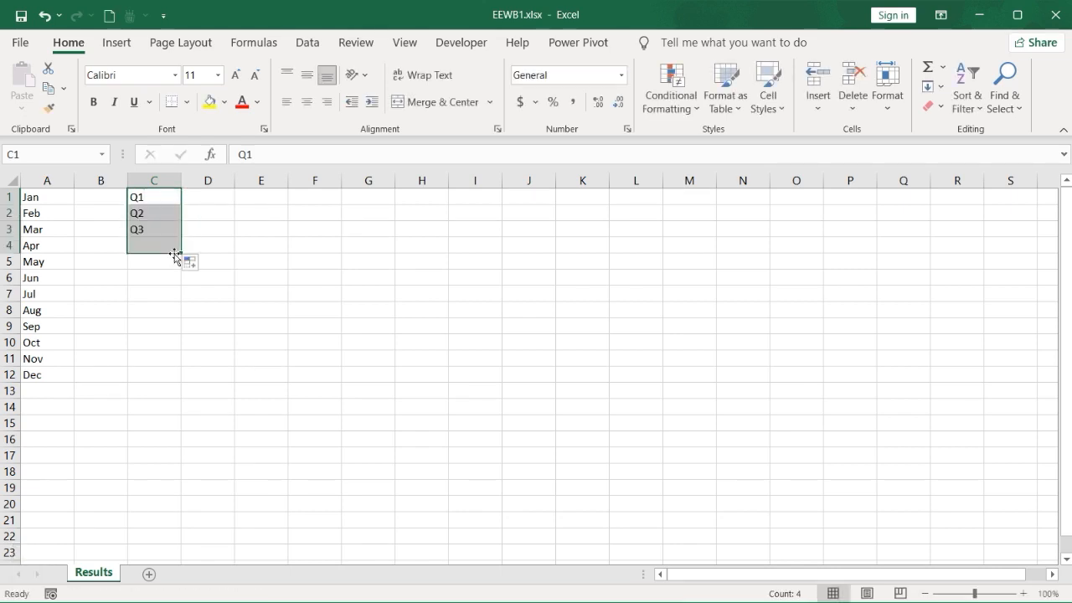
# - Enter =RANDBETWEEN(20000,50000) in B1 and fill it down to B12 beside the months
pyautogui.click(99, 196)
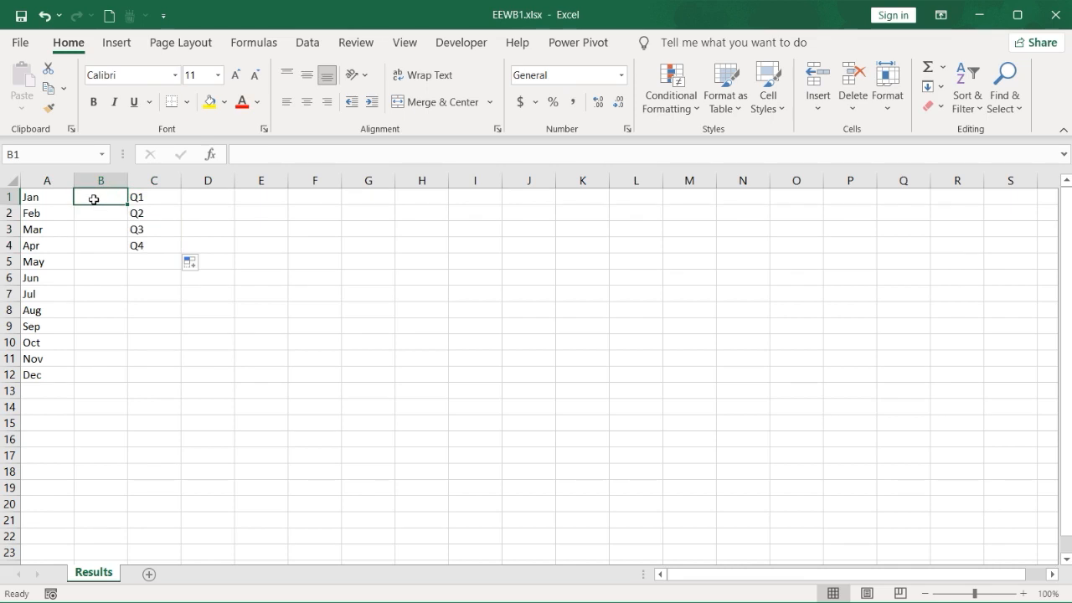
pyautogui.write('=rand')
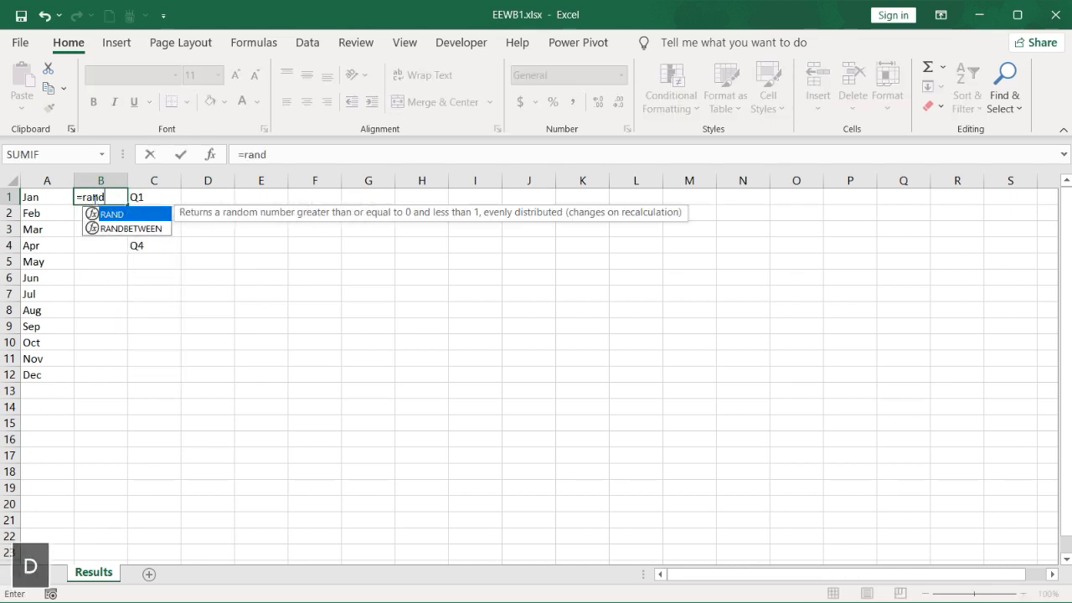
pyautogui.press('Down')
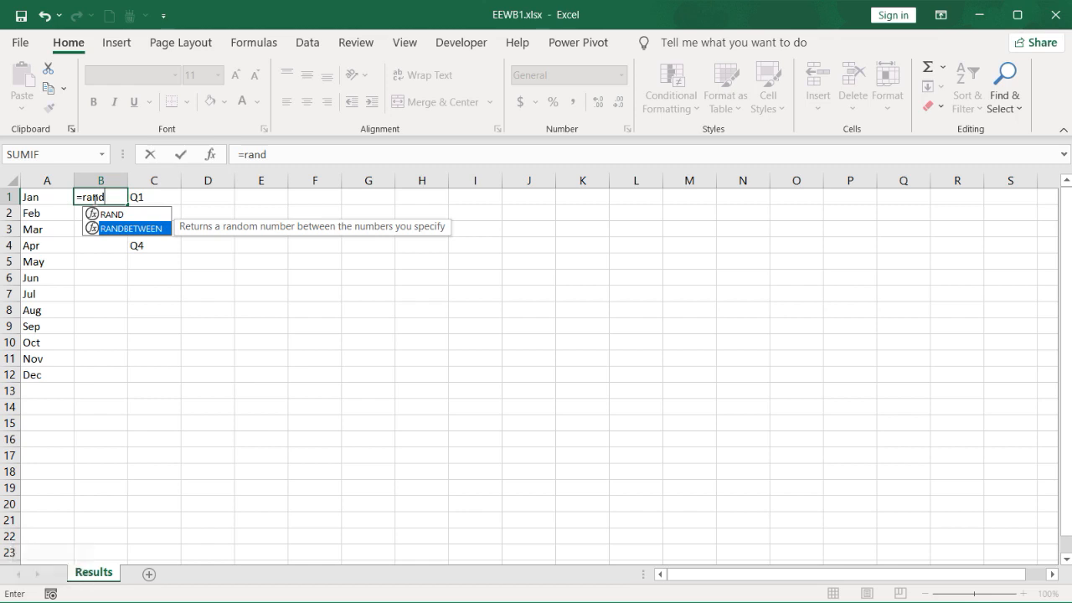
pyautogui.press('Tab')
pyautogui.write('200')
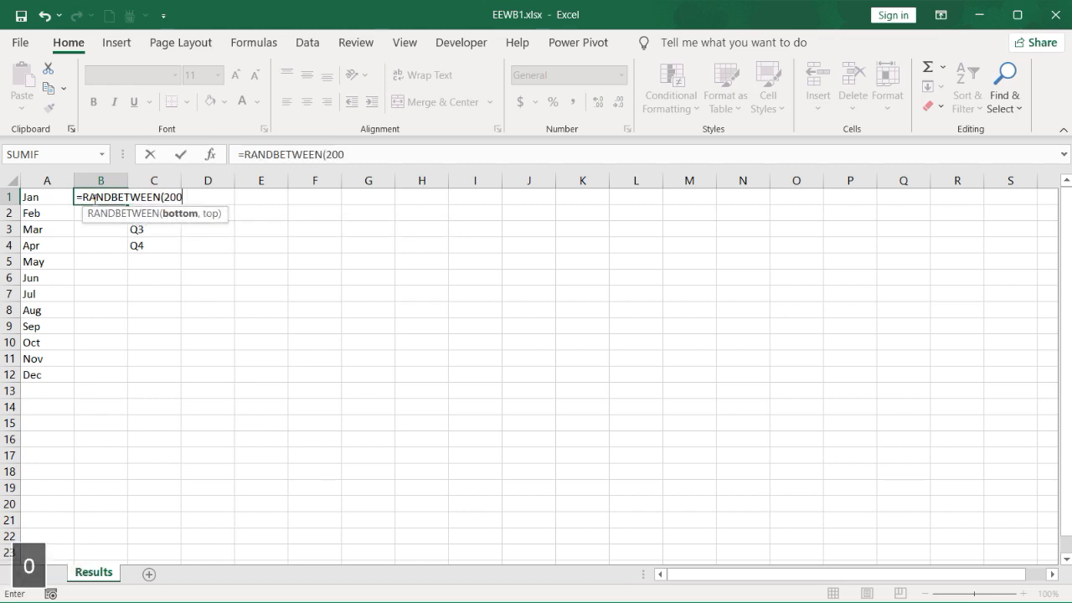
pyautogui.write('00,')
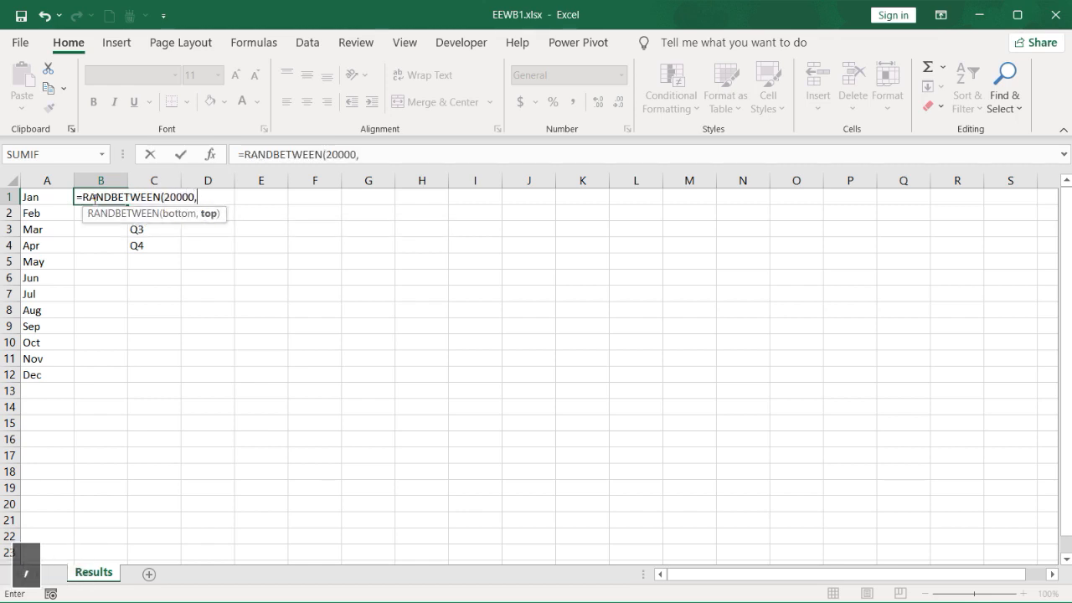
pyautogui.write('5000')
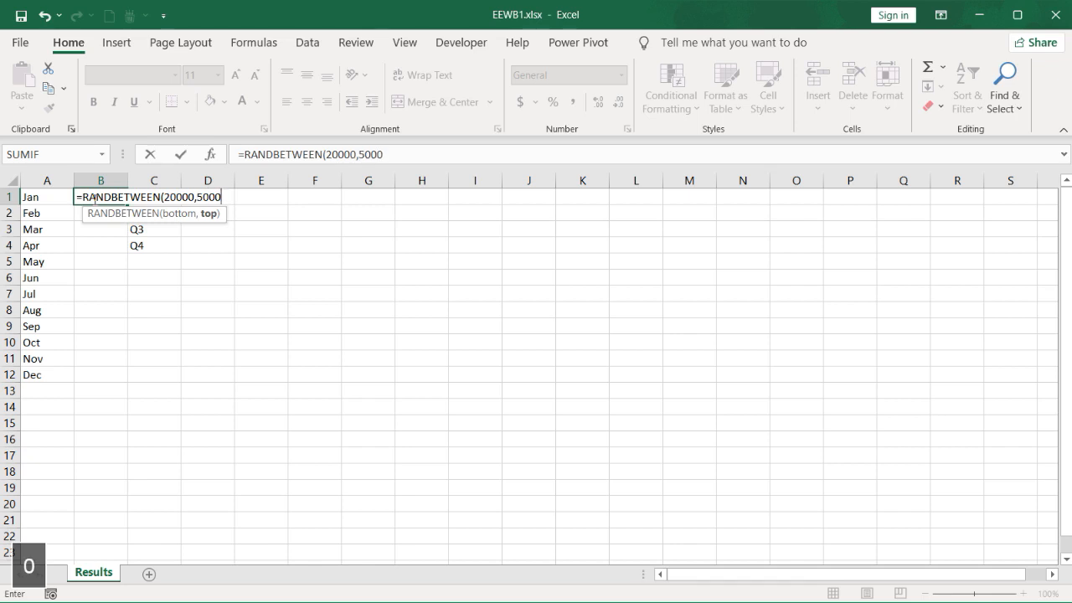
pyautogui.write('0')
pyautogui.press('Return')
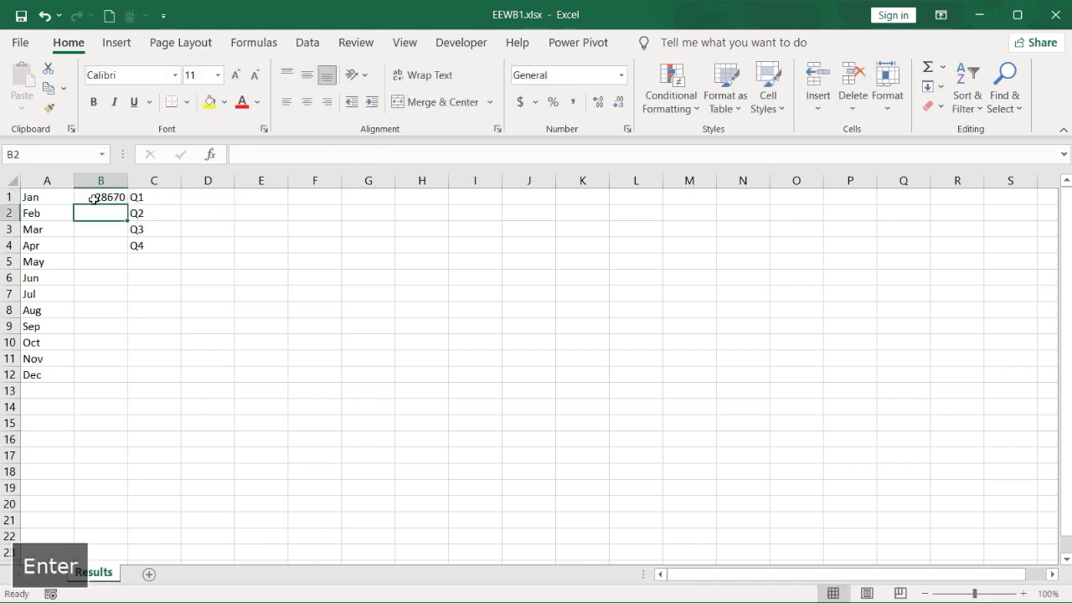
pyautogui.click(109, 198)
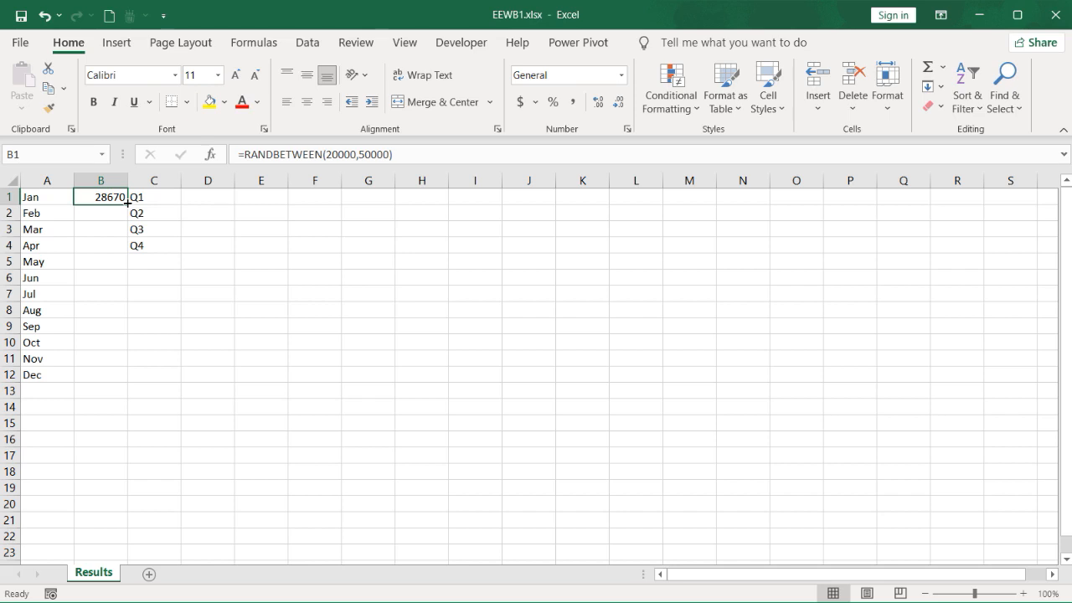
pyautogui.doubleClick(127, 203)
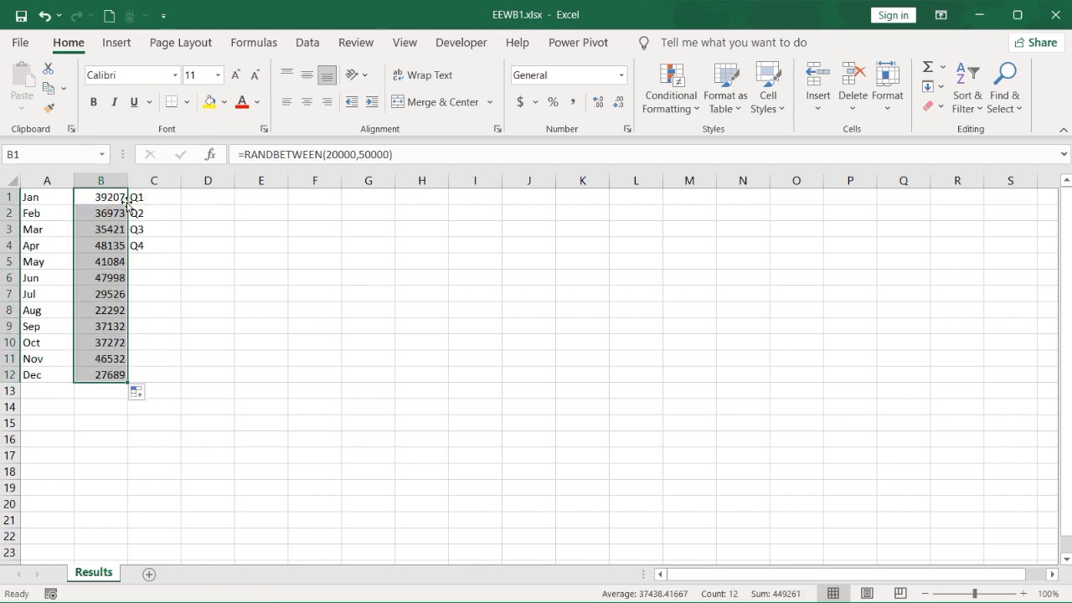
# - Enter =RANDBETWEEN(100000,200000) in D1 and fill it down to D4 beside the quarters
pyautogui.click(192, 198)
pyautogui.write('=RANDBETWEEN(100000,200')
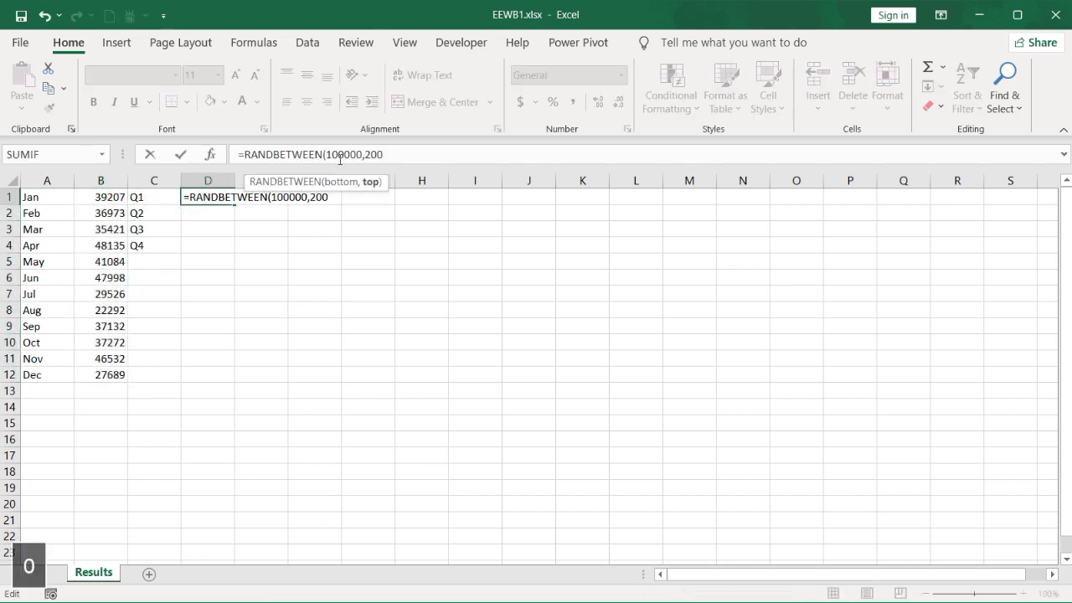
pyautogui.write('000)')
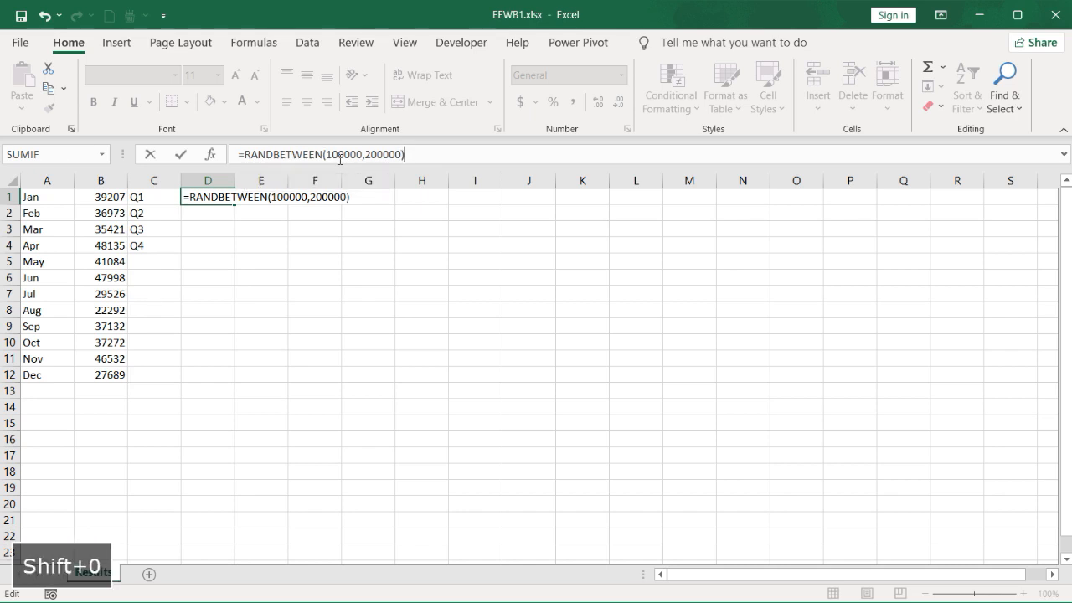
pyautogui.press('Return')
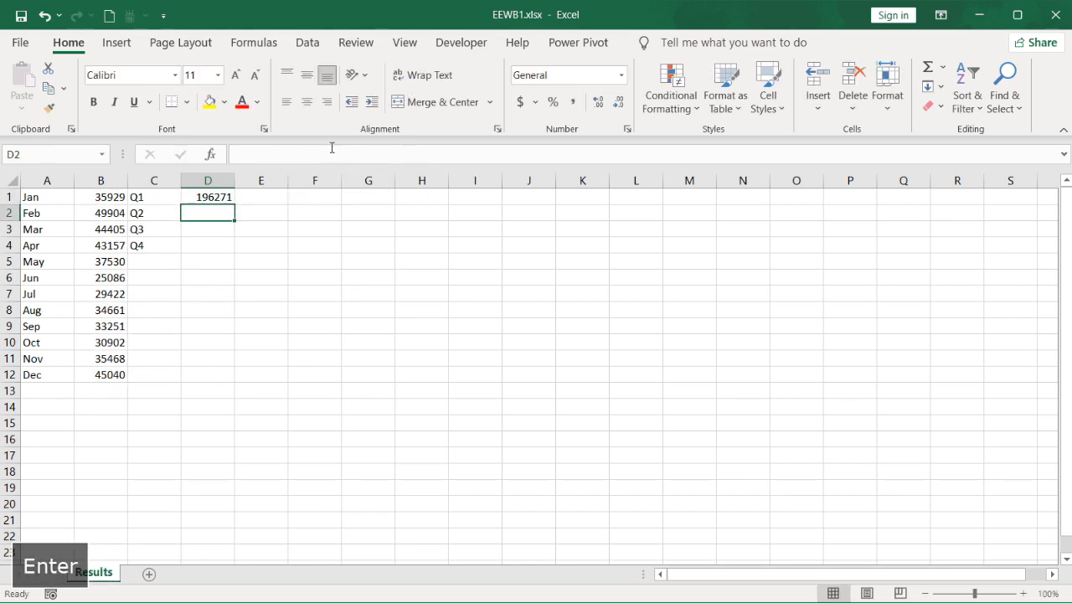
pyautogui.click(211, 197)
pyautogui.moveTo(233, 203); pyautogui.dragTo(223, 258)
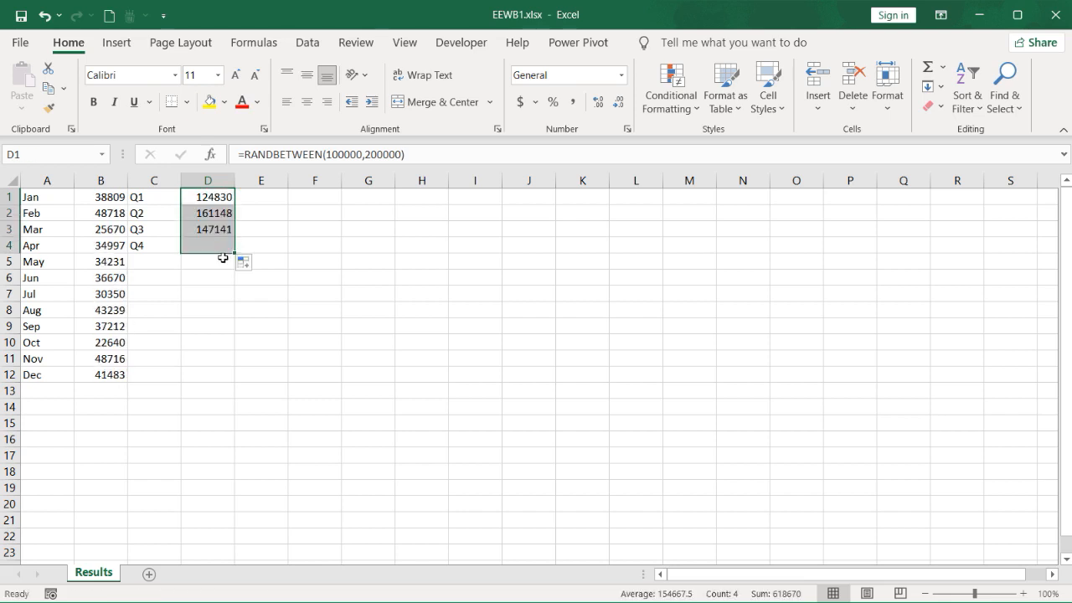
# - Format columns B and D as dollar accounting amounts with no decimal places
pyautogui.click(208, 180)
pyautogui.keyDown('ctrl'); pyautogui.click(107, 177); pyautogui.keyUp('ctrl')
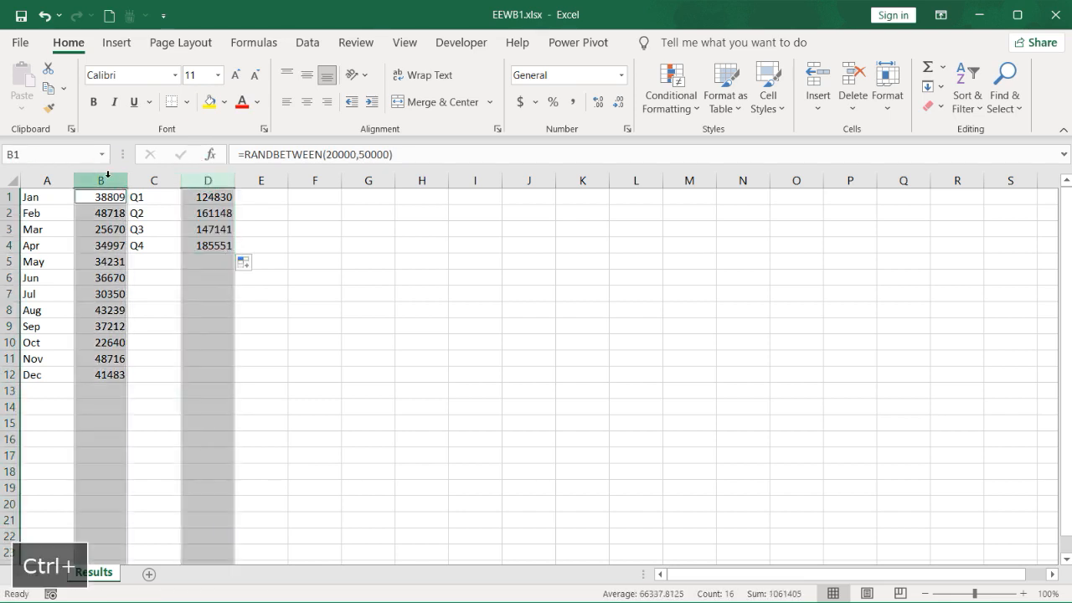
pyautogui.click(519, 101)
pyautogui.click(616, 103)
pyautogui.click(617, 103)
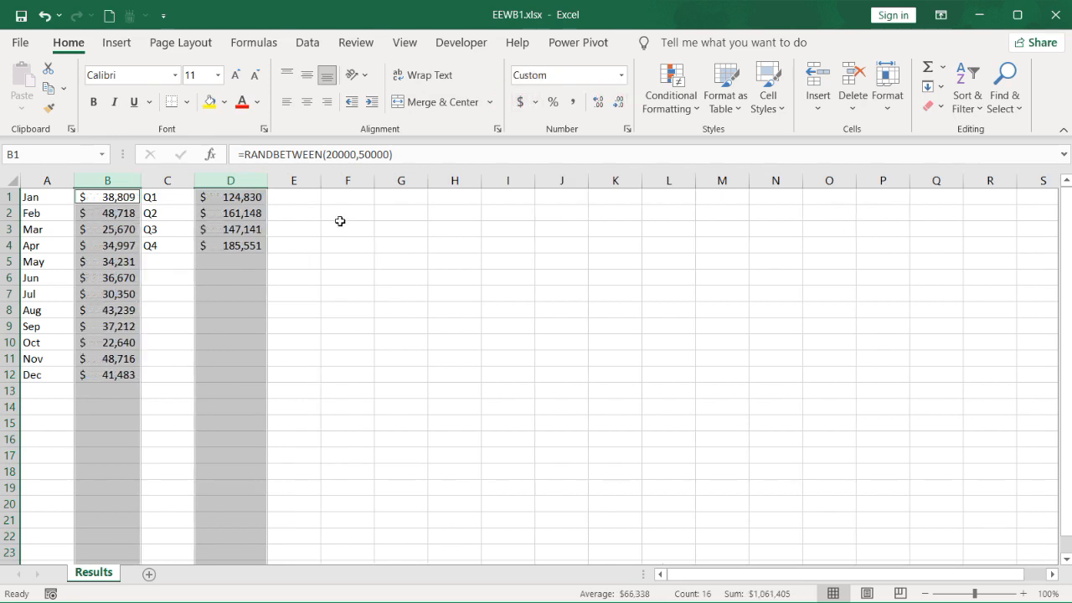
# - Replace the random formulas in column B with their values by copying and pasting values in place
pyautogui.click(118, 176)
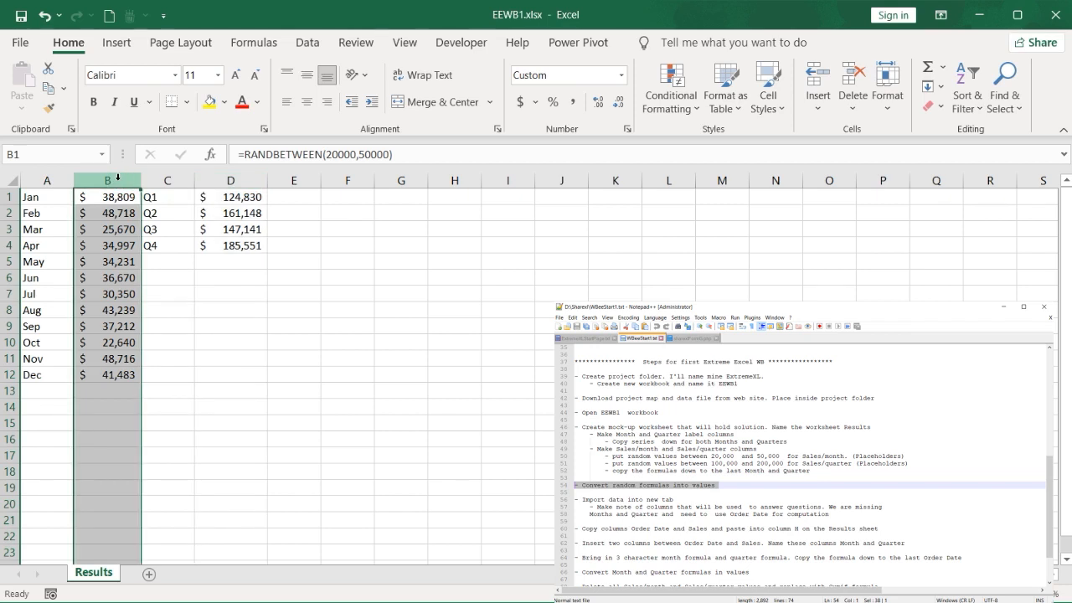
pyautogui.rightClick(118, 177)
pyautogui.click(162, 218)
pyautogui.rightClick(125, 232)
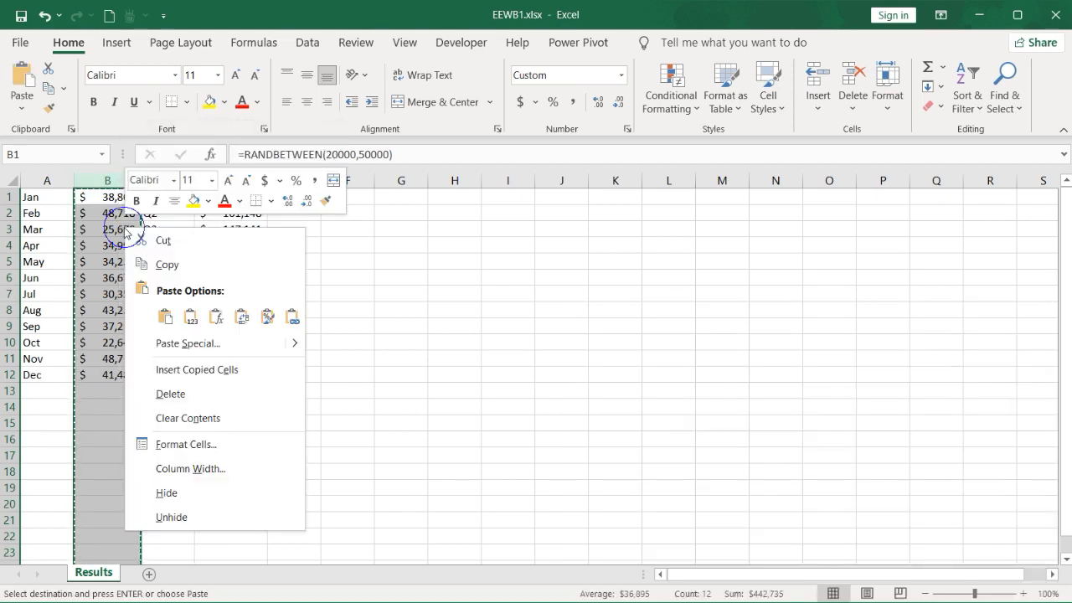
pyautogui.click(191, 316)
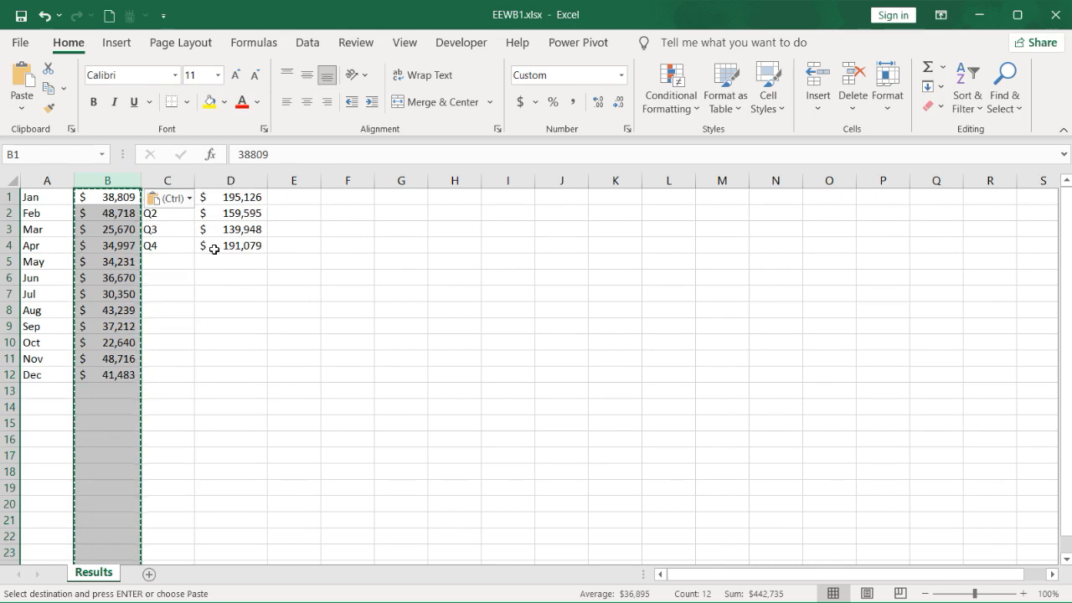
# - Convert the quarterly RANDBETWEEN formulas in column D to static values in place and end the copy mode
pyautogui.click(233, 177)
pyautogui.rightClick(233, 178)
pyautogui.click(268, 226)
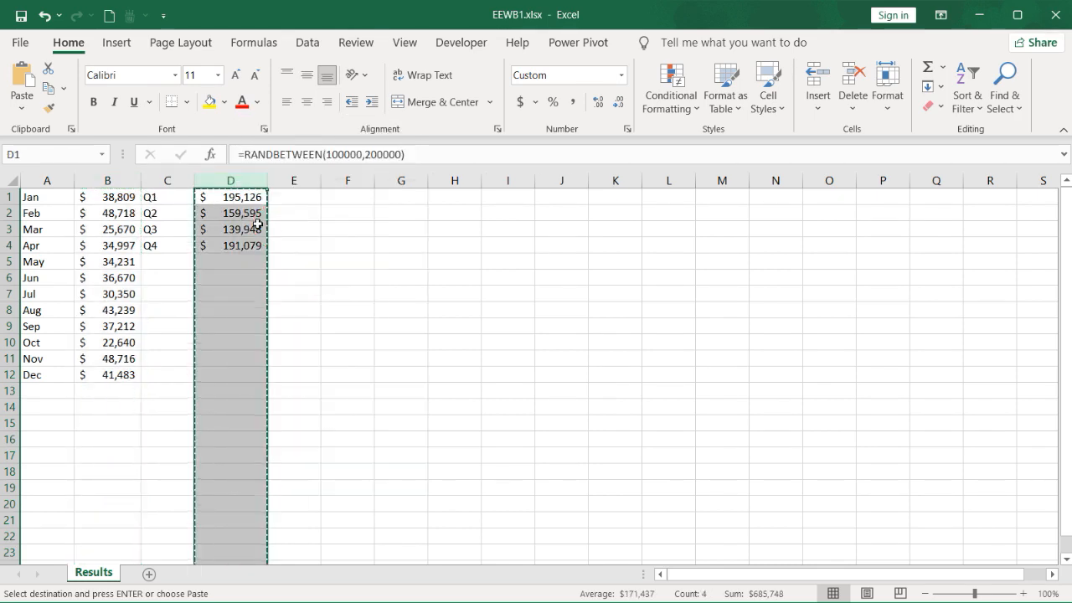
pyautogui.rightClick(268, 228)
pyautogui.click(303, 310)
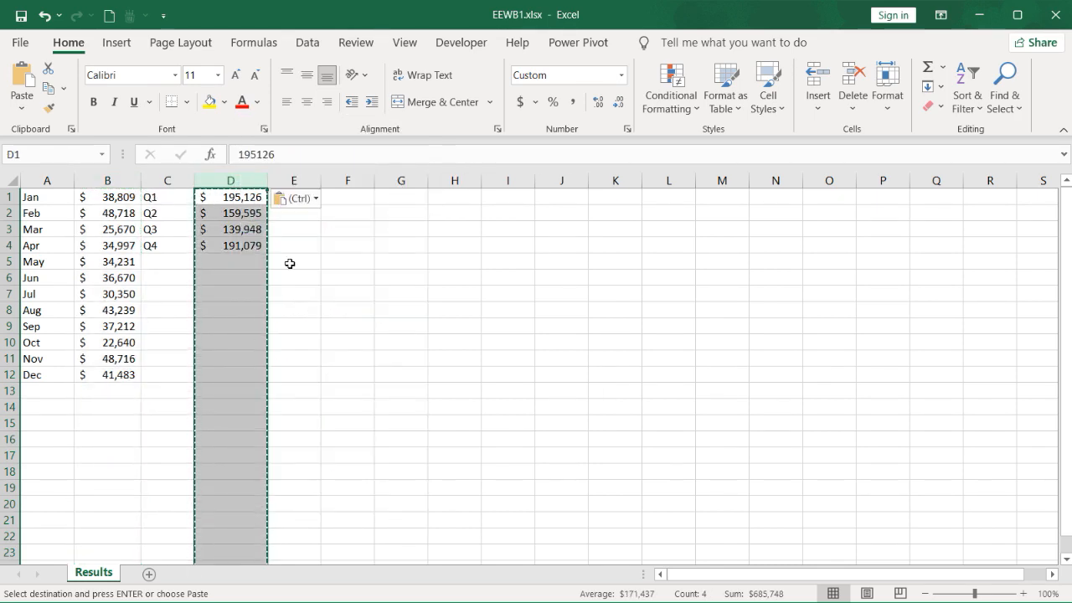
pyautogui.click(289, 264)
pyautogui.press('Escape')
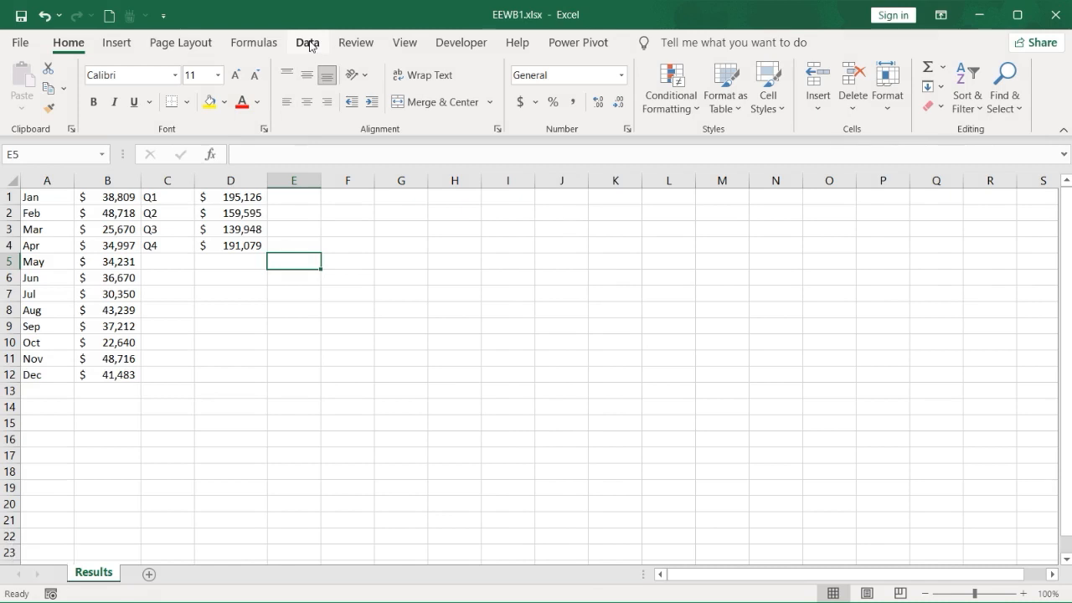
# - Import eexlstart_web.csv from the ExtremeXL folder on the Desktop into a new sheet and close the Workbook Queries pane
pyautogui.click(307, 43)
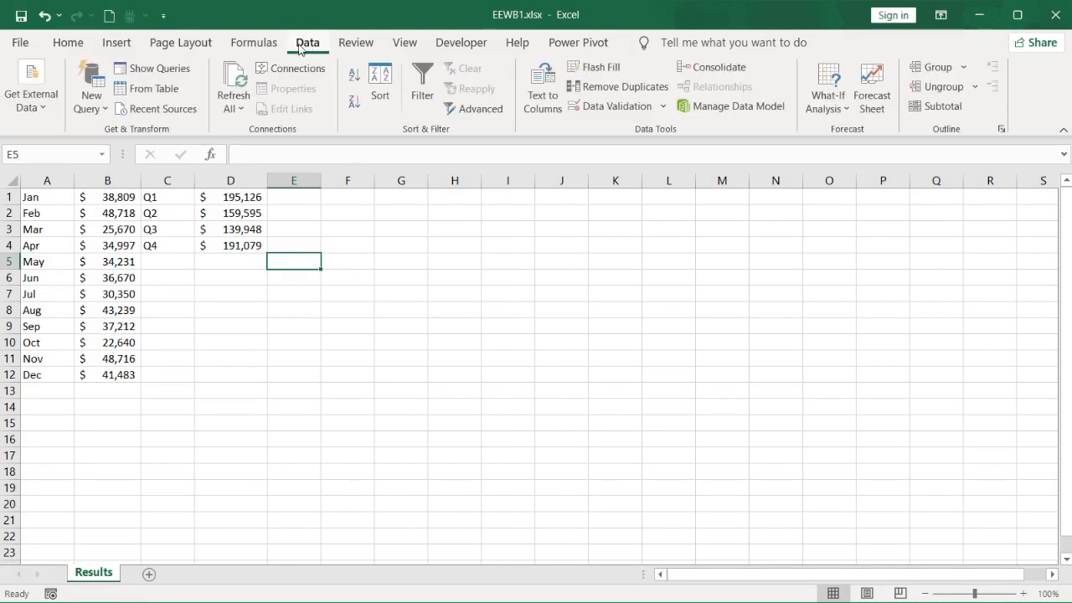
pyautogui.click(102, 103)
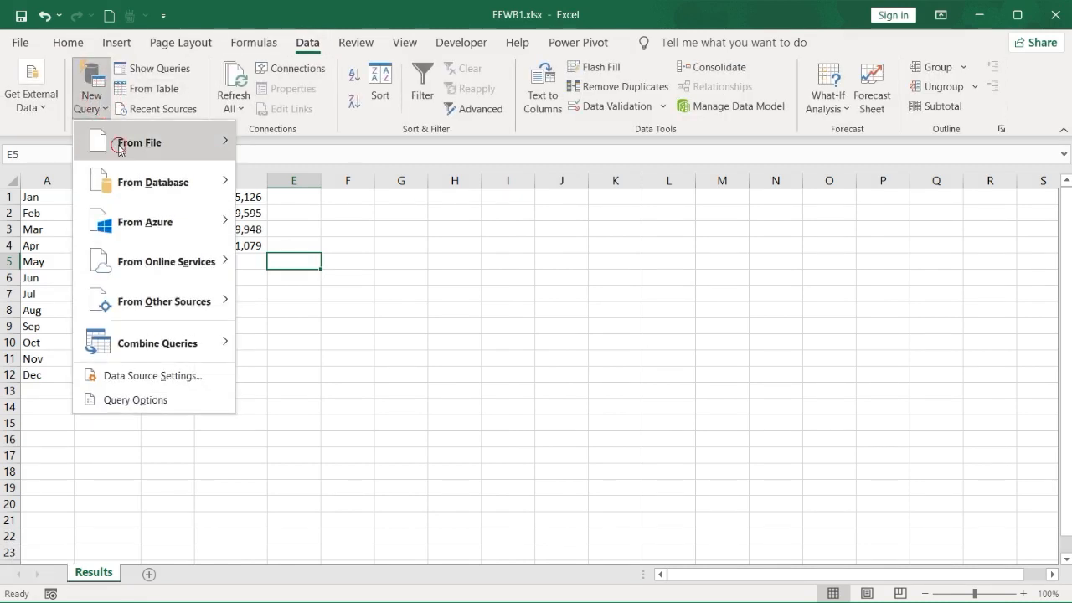
pyautogui.moveTo(122, 142)
pyautogui.click(283, 181)
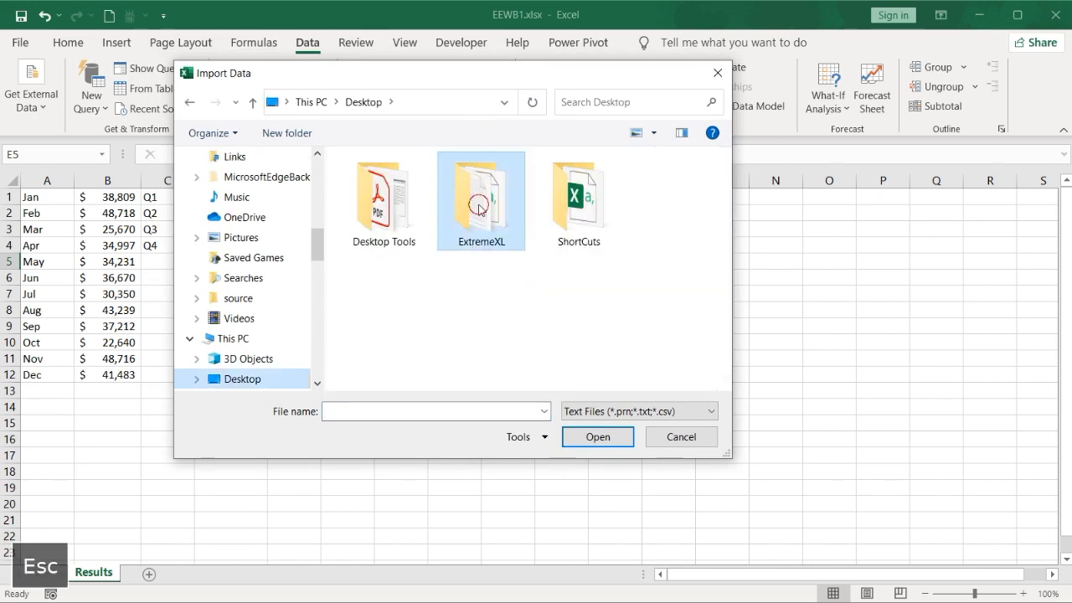
pyautogui.doubleClick(479, 198)
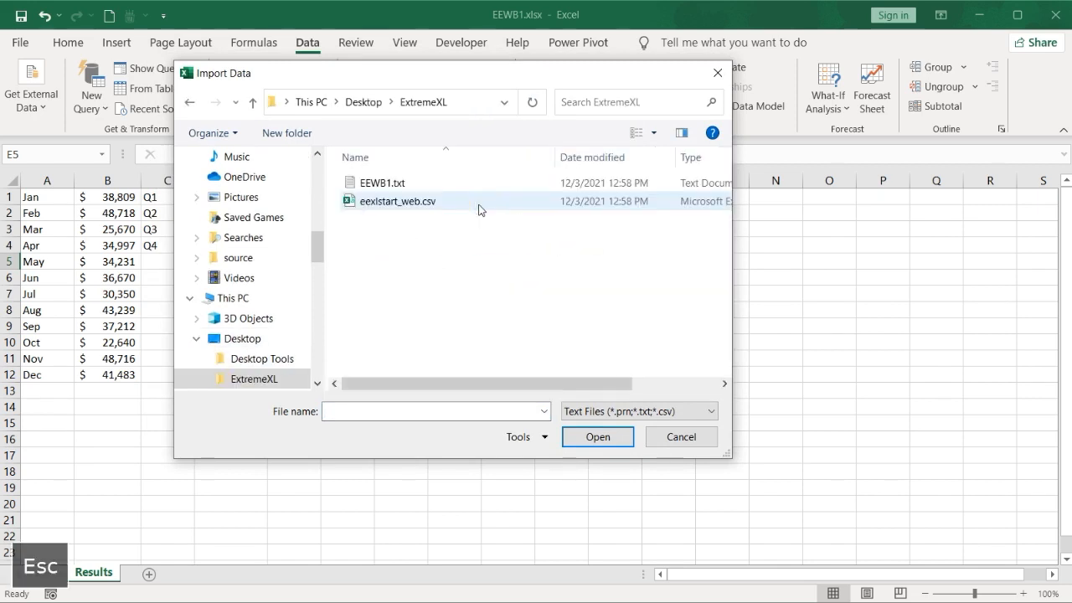
pyautogui.click(372, 207)
pyautogui.click(589, 436)
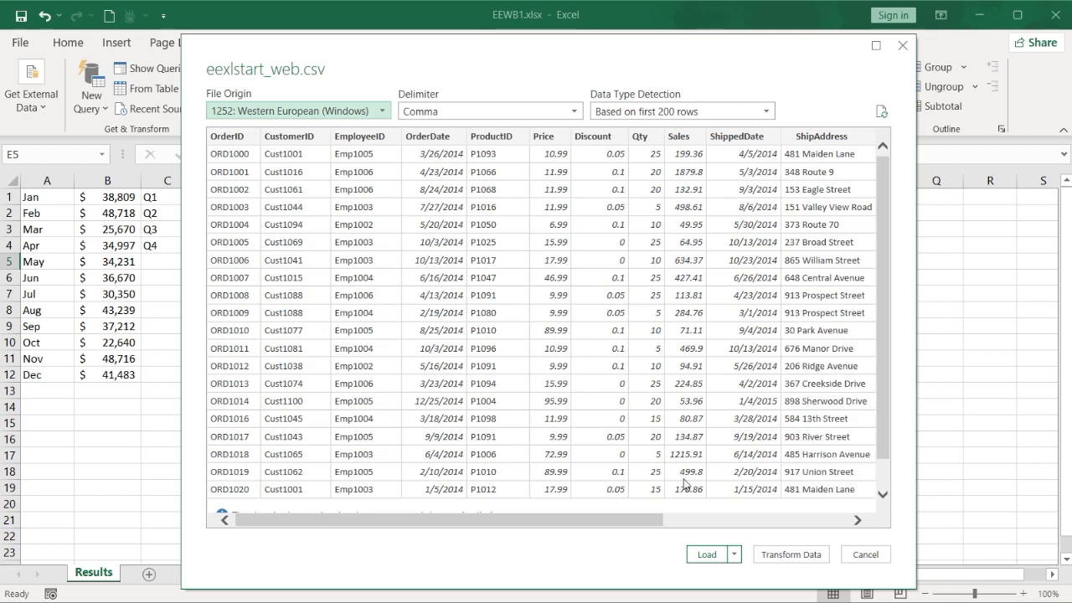
pyautogui.click(706, 554)
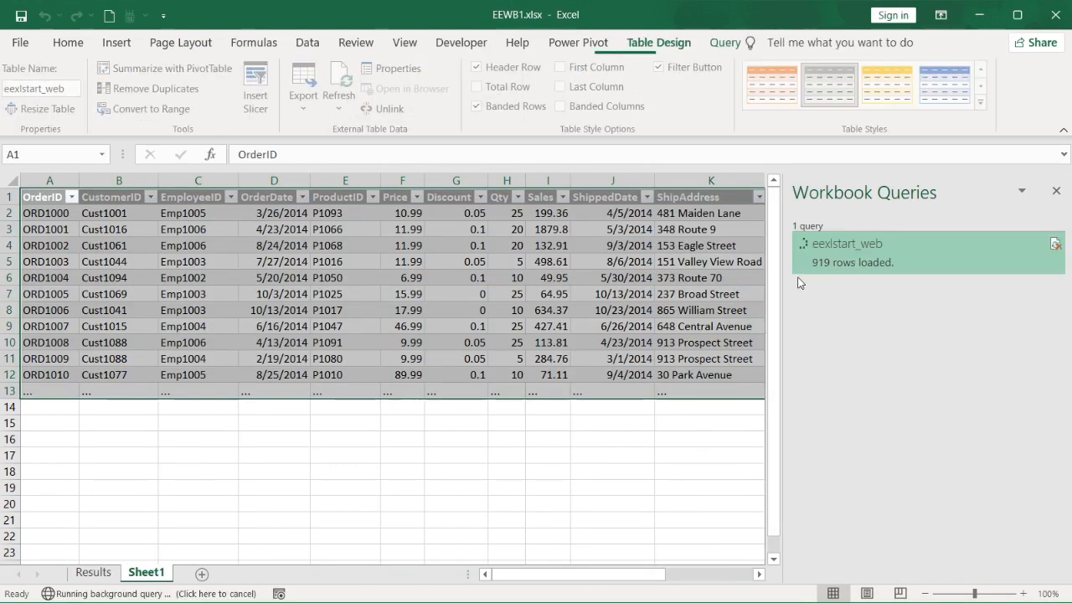
pyautogui.click(1057, 191)
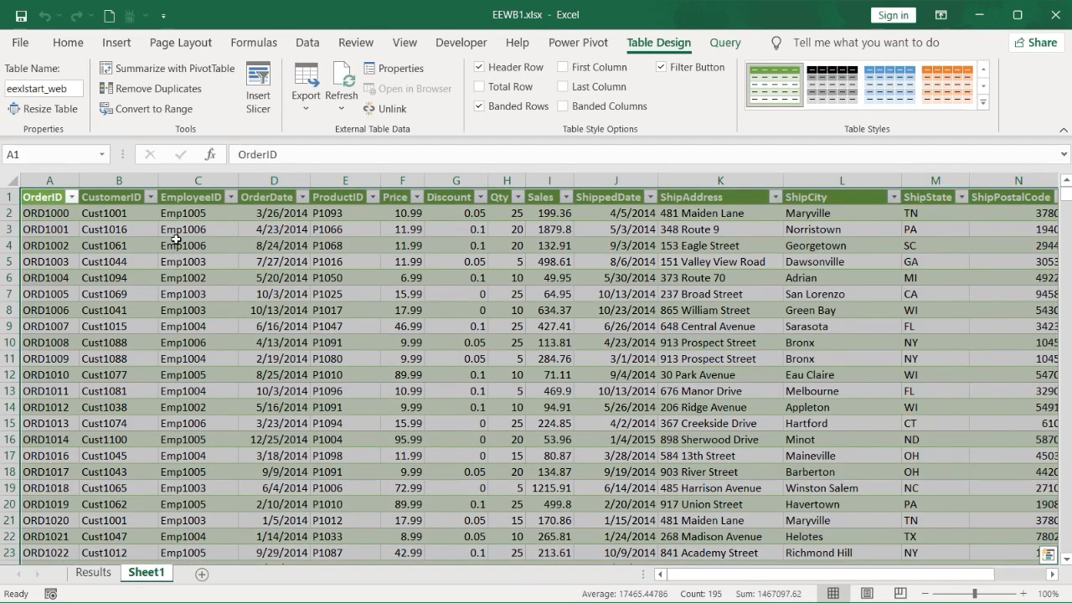
# - Examine the column headings of the imported table from OrderID through ShipPostalCode and return to its first cell
pyautogui.click(62, 196)
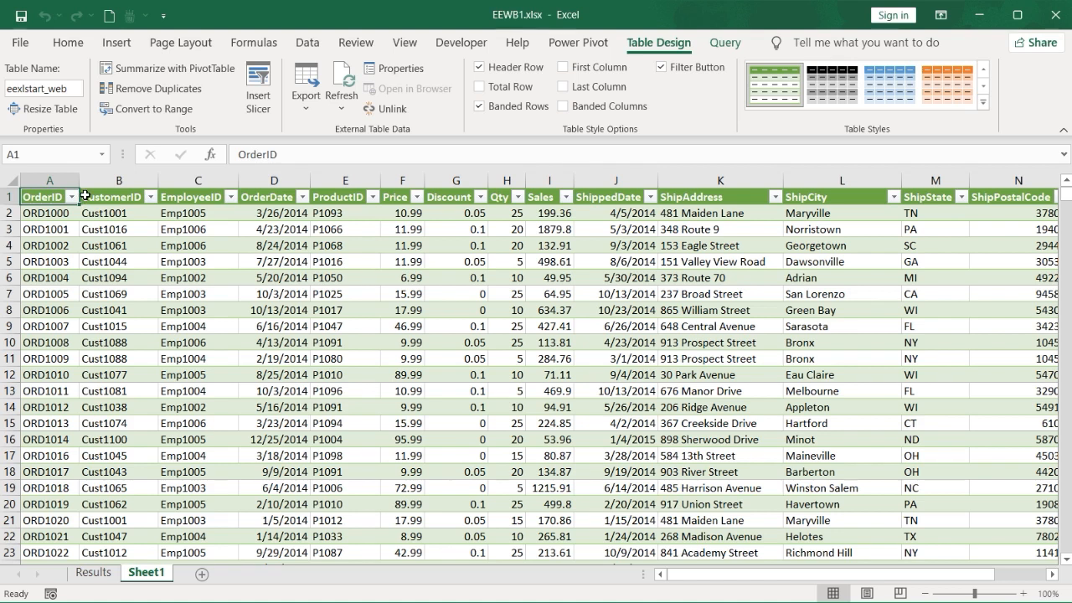
pyautogui.press('Right')
pyautogui.press('Right')
pyautogui.press('Right')
pyautogui.press('Right')
pyautogui.press('Right')
pyautogui.press('Right')
pyautogui.press('Right')
pyautogui.press('Right')
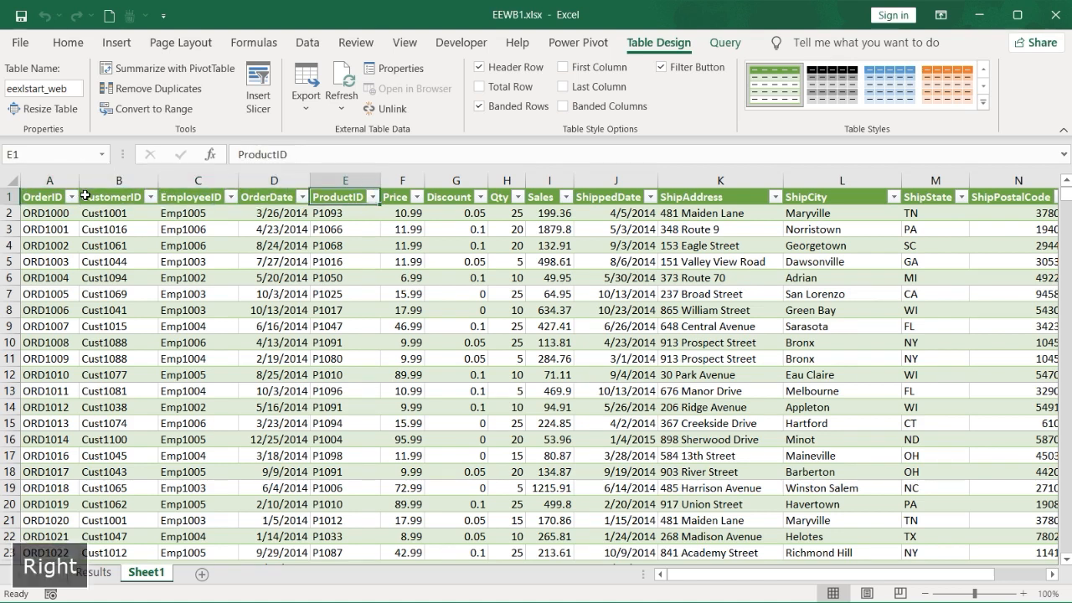
pyautogui.press('Right')
pyautogui.press('Right')
pyautogui.press('Right')
pyautogui.press('Right')
pyautogui.press('Right')
pyautogui.press('Right')
pyautogui.press('Right')
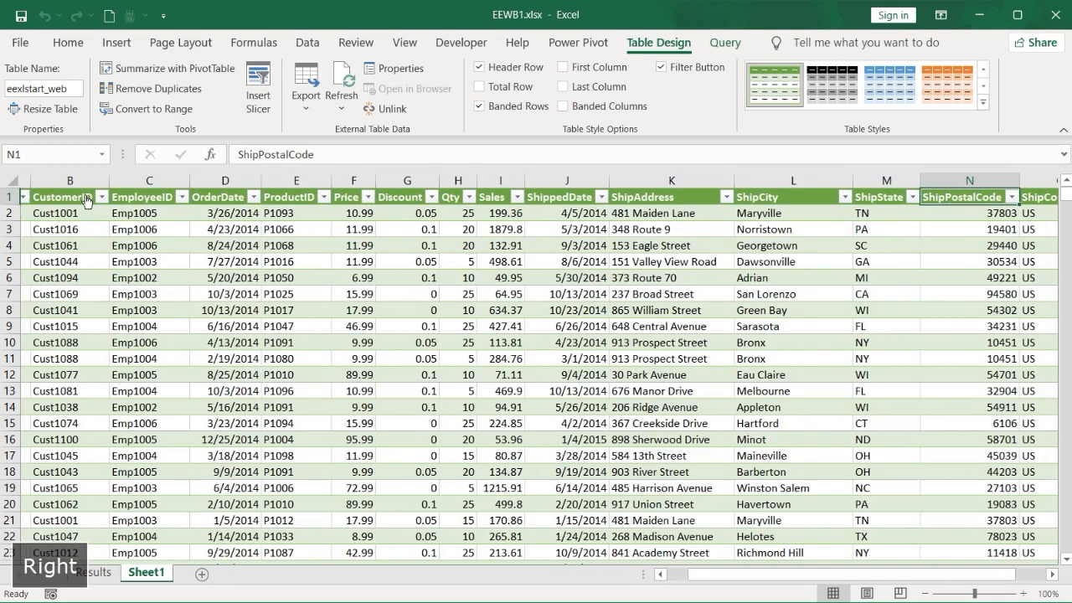
pyautogui.hotkey('ctrl', 'Home')
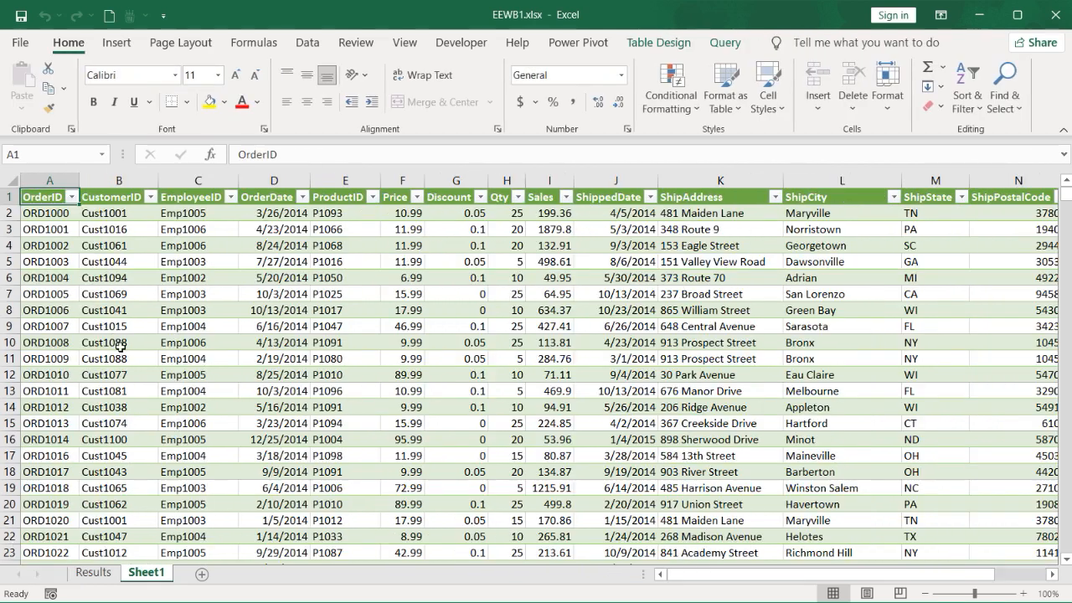
pyautogui.hotkey('ctrl', 'Left')
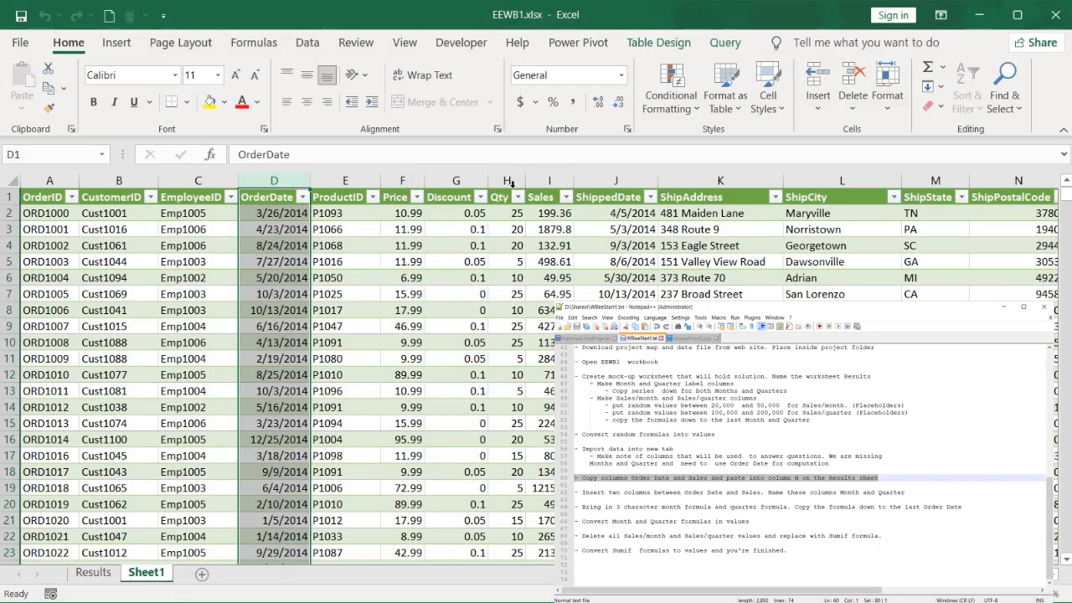
# - Copy the OrderDate and Sales columns from Sheet1 and paste them on the Results sheet starting at H1
pyautogui.keyDown('ctrl'); pyautogui.click(545, 180); pyautogui.keyUp('ctrl')
pyautogui.hotkey('ctrl', 'c')
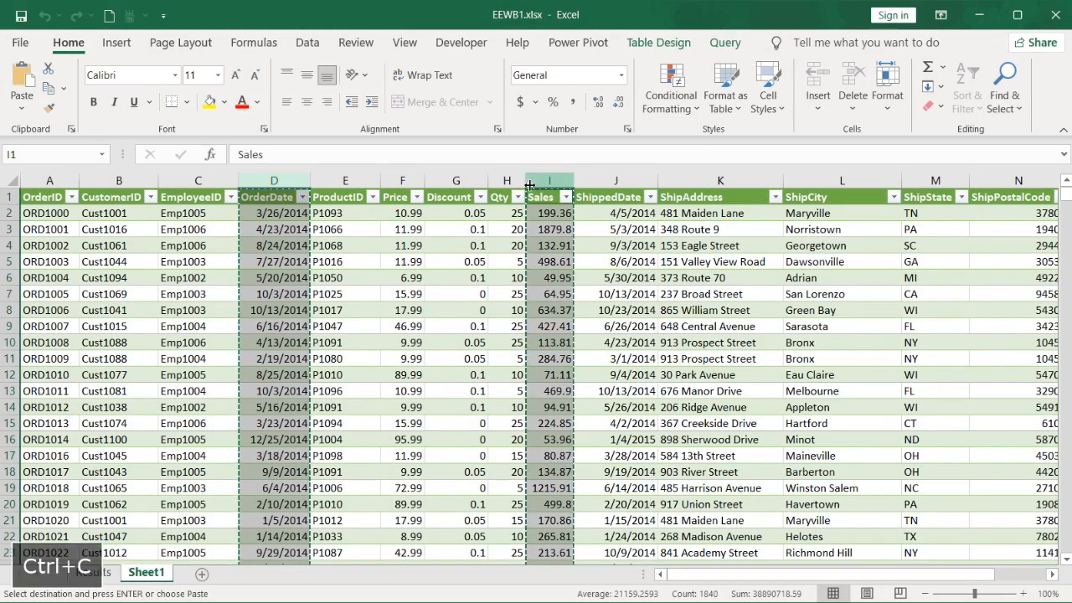
pyautogui.click(96, 573)
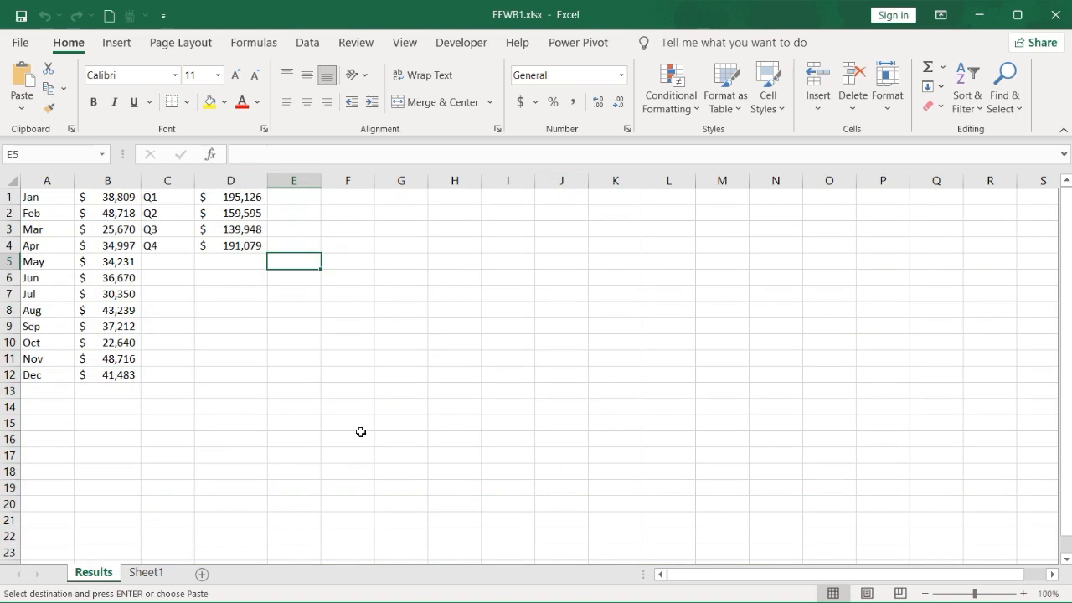
pyautogui.click(449, 197)
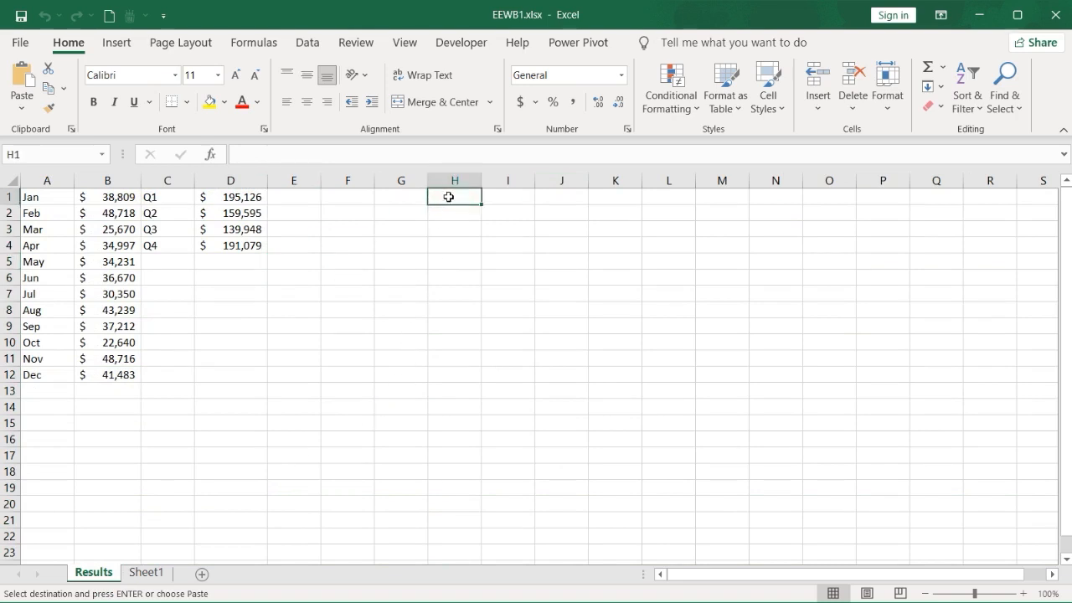
pyautogui.hotkey('ctrl', 'v')
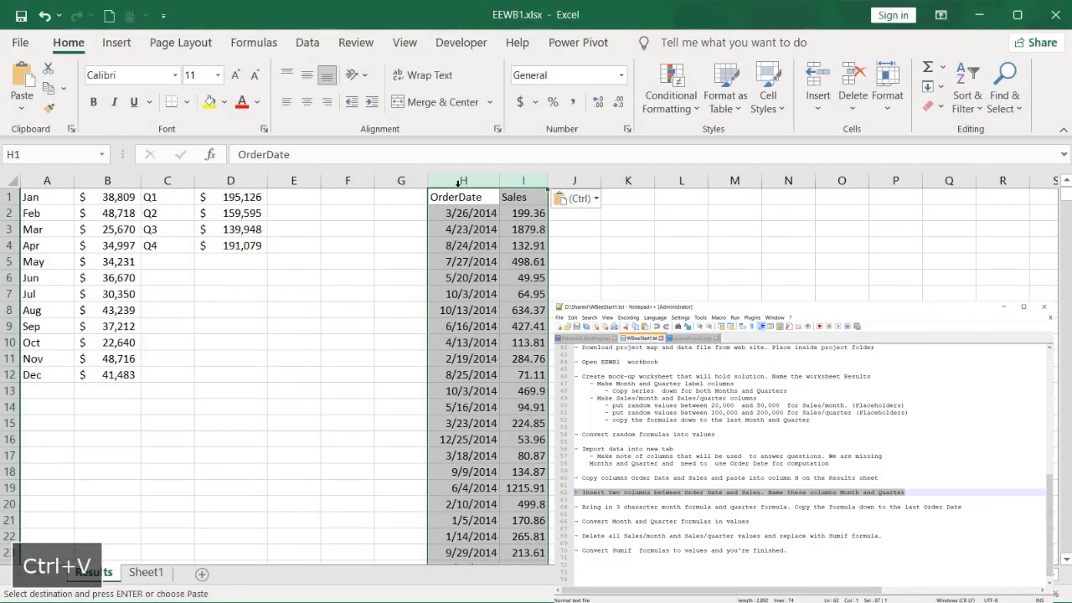
# - Switch the OrderDate column to Number format to check its underlying serial numbers, and set it back to Date format
pyautogui.click(460, 179)
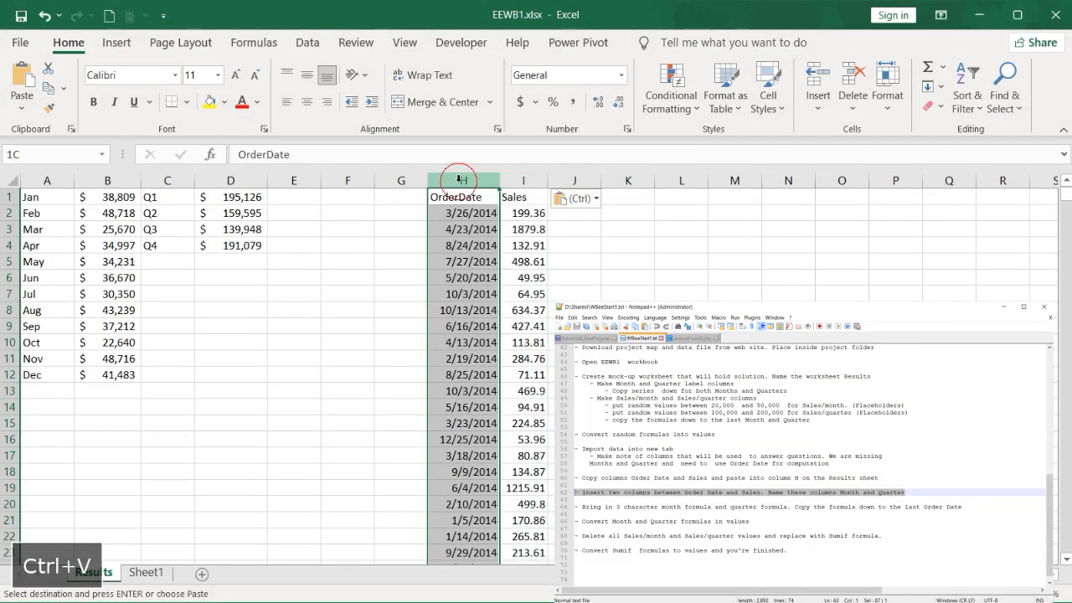
pyautogui.click(621, 75)
pyautogui.click(570, 148)
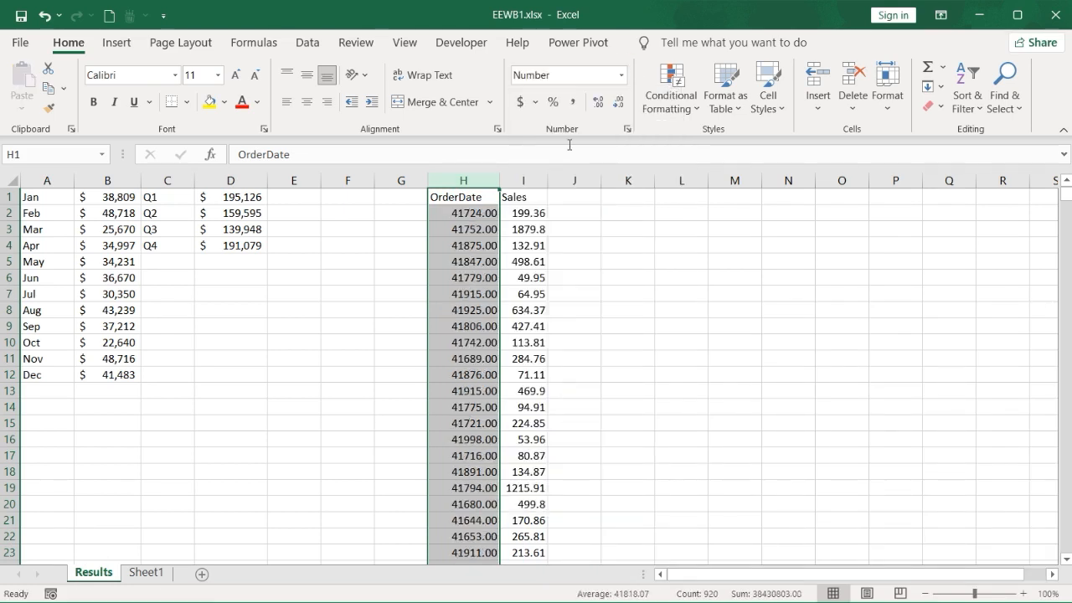
pyautogui.click(622, 76)
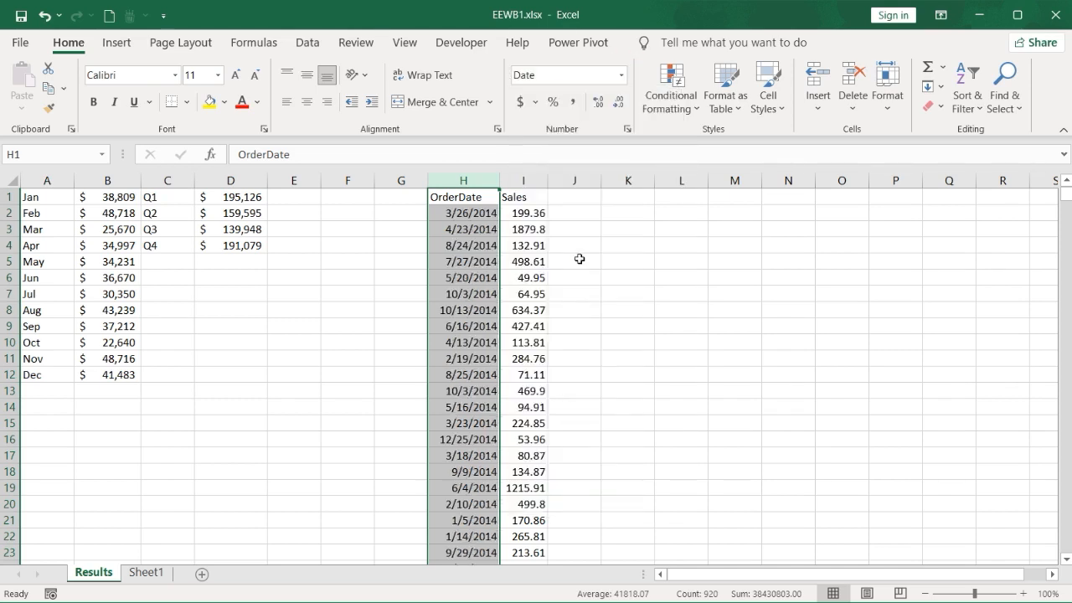
pyautogui.click(582, 265)
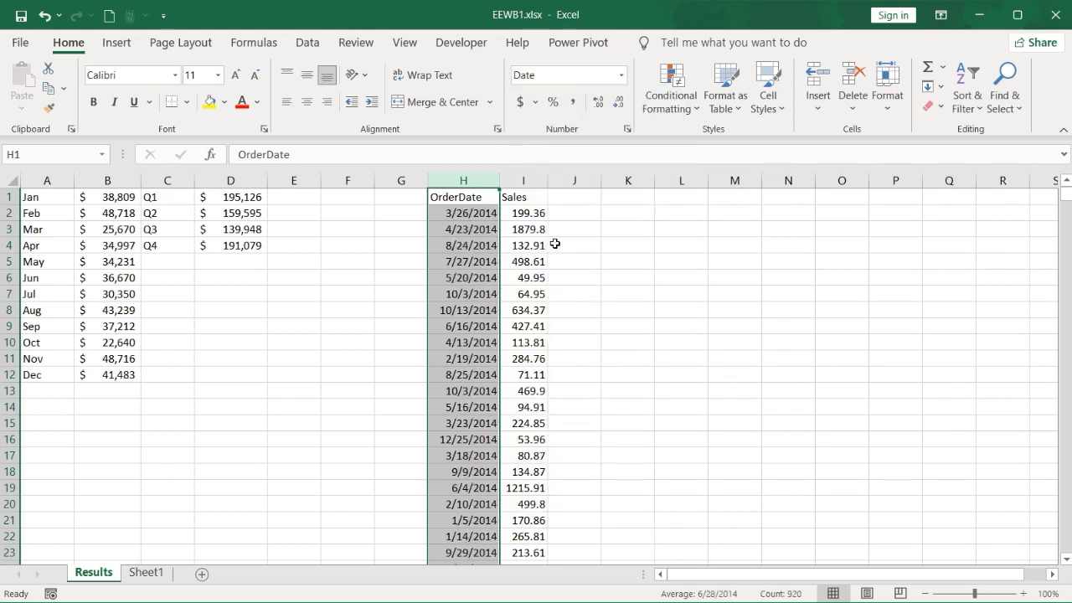
pyautogui.hotkey('ctrl', 'v')
# - Insert two blank columns between OrderDate and Sales on the Results sheet
pyautogui.click(511, 181)
pyautogui.rightClick(511, 181)
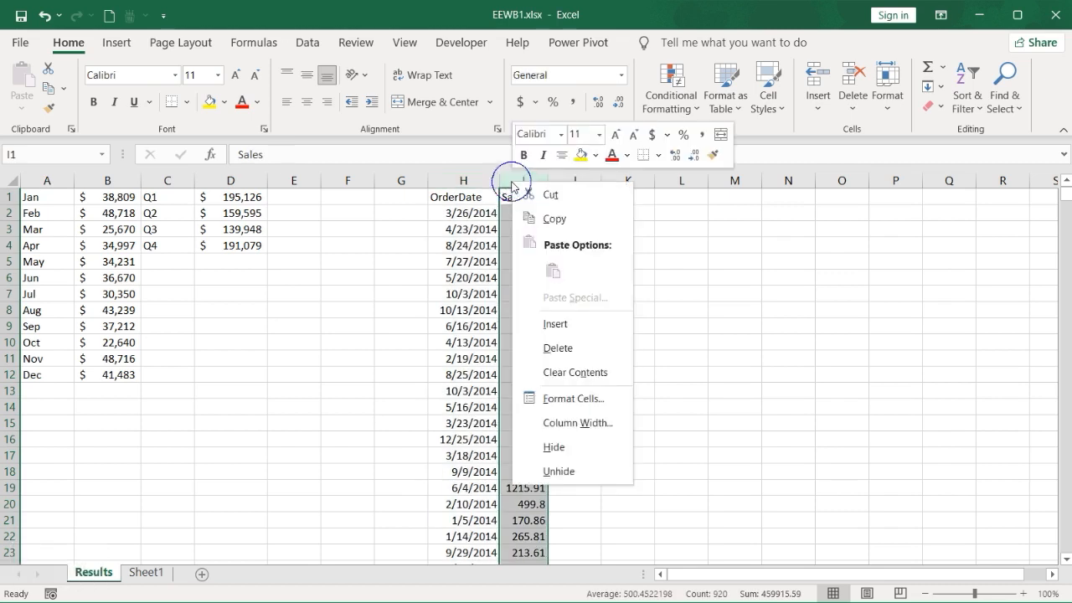
pyautogui.click(549, 324)
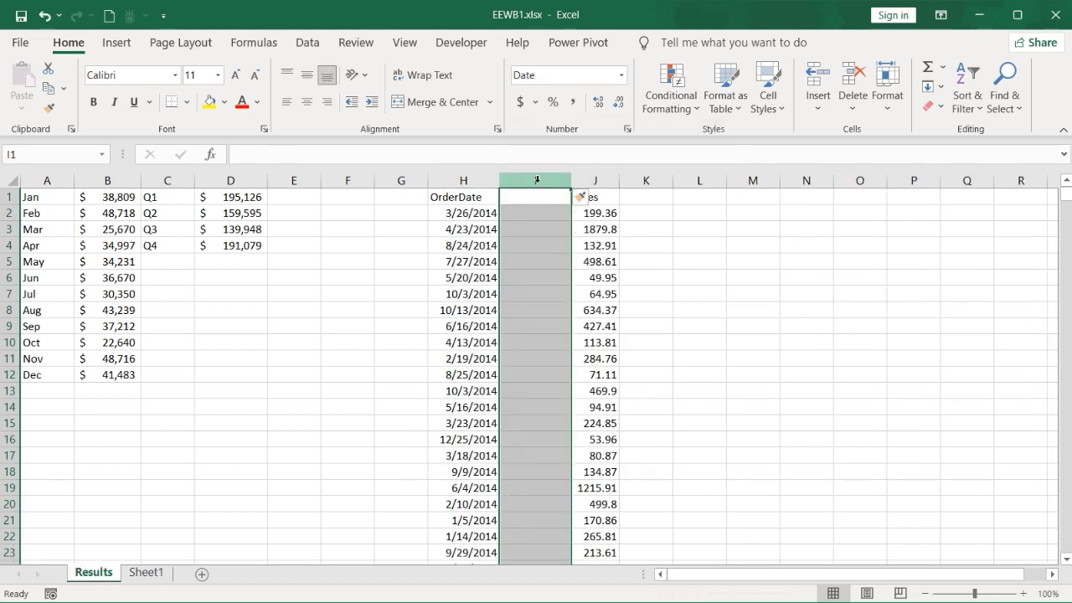
pyautogui.hotkey('ctrl', 'y')
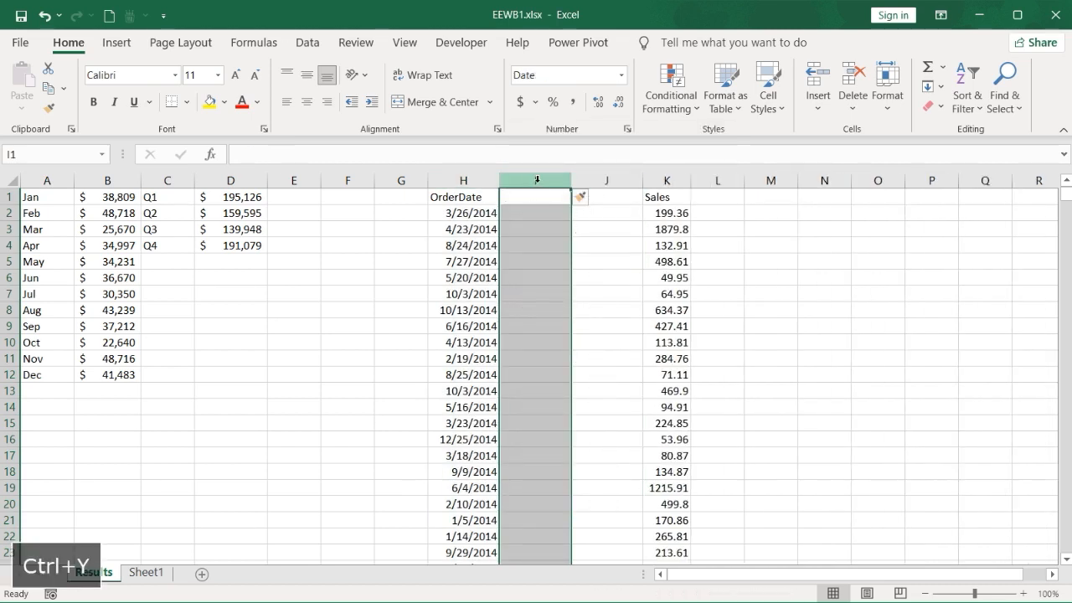
# - Enter the headings Month in I1 and Quarter in J1
pyautogui.click(518, 202)
pyautogui.write('Mo')
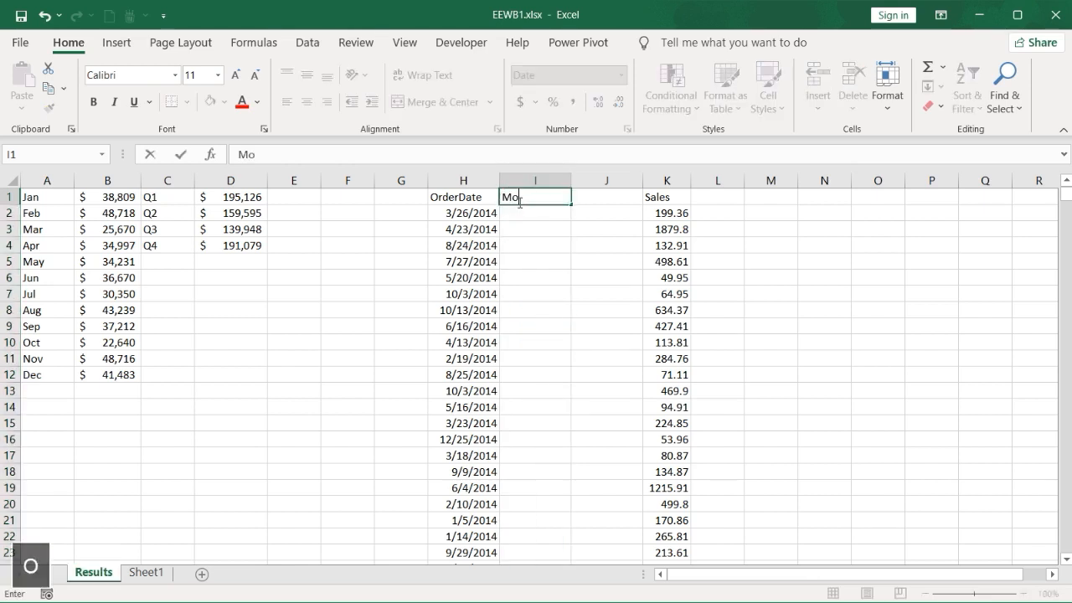
pyautogui.write('tnth')
pyautogui.press('Tab')
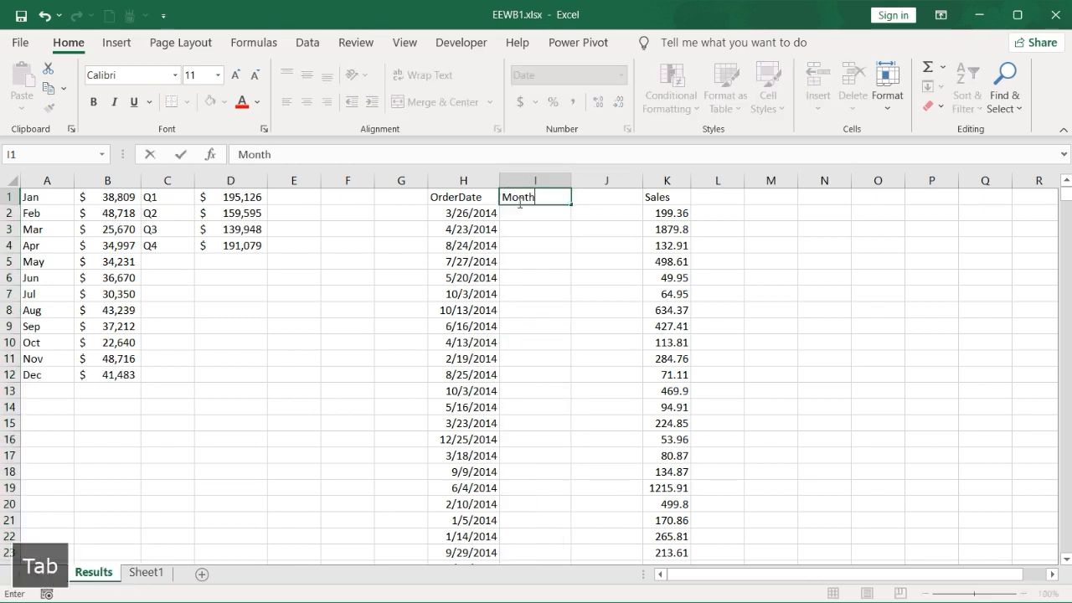
pyautogui.write('Quarter')
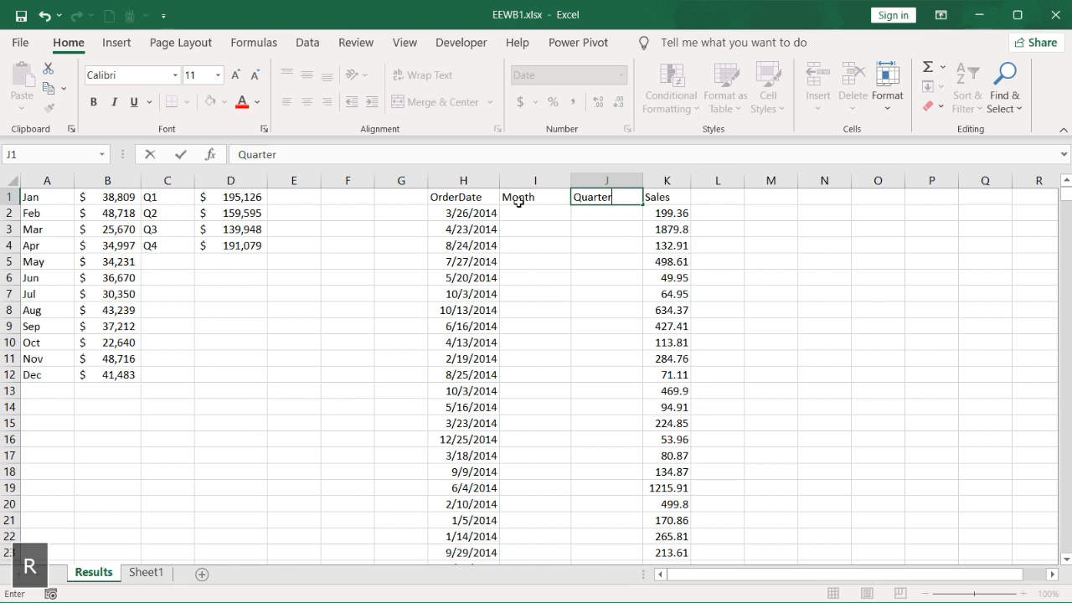
pyautogui.press('Return')
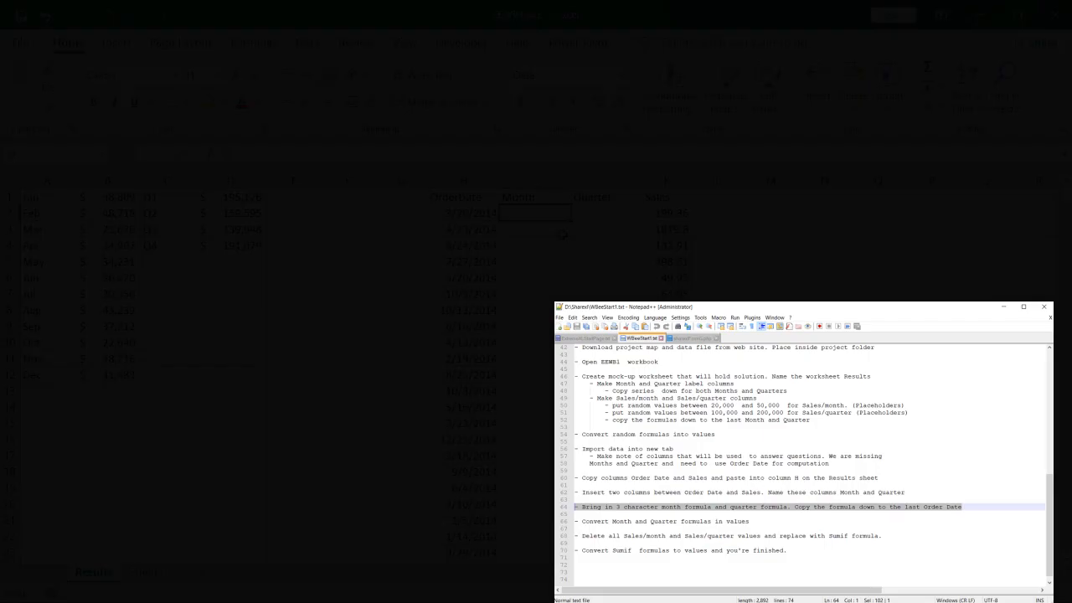
# - Enter the formula =TEXT(H2,"mmm") in I2 to derive the three-letter month from the order date
pyautogui.write('=tex')
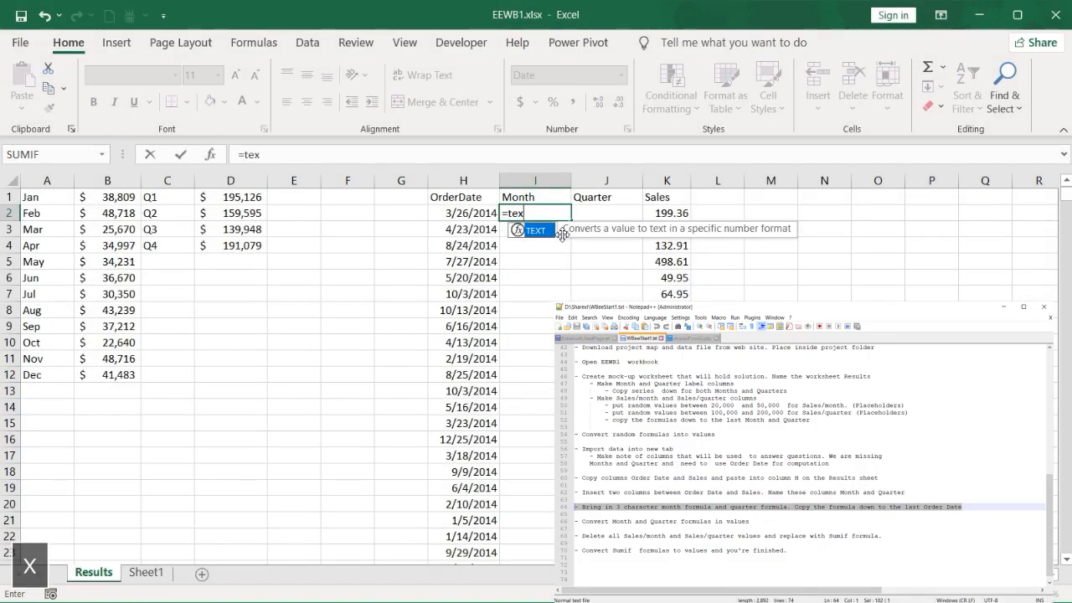
pyautogui.write('t(')
pyautogui.click(481, 212)
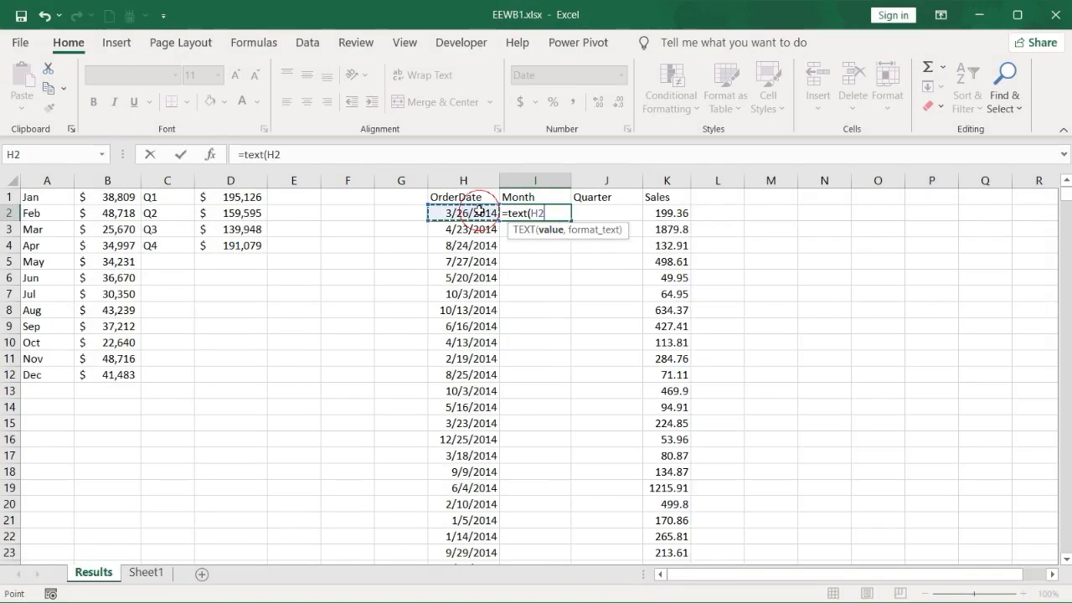
pyautogui.write(',"m')
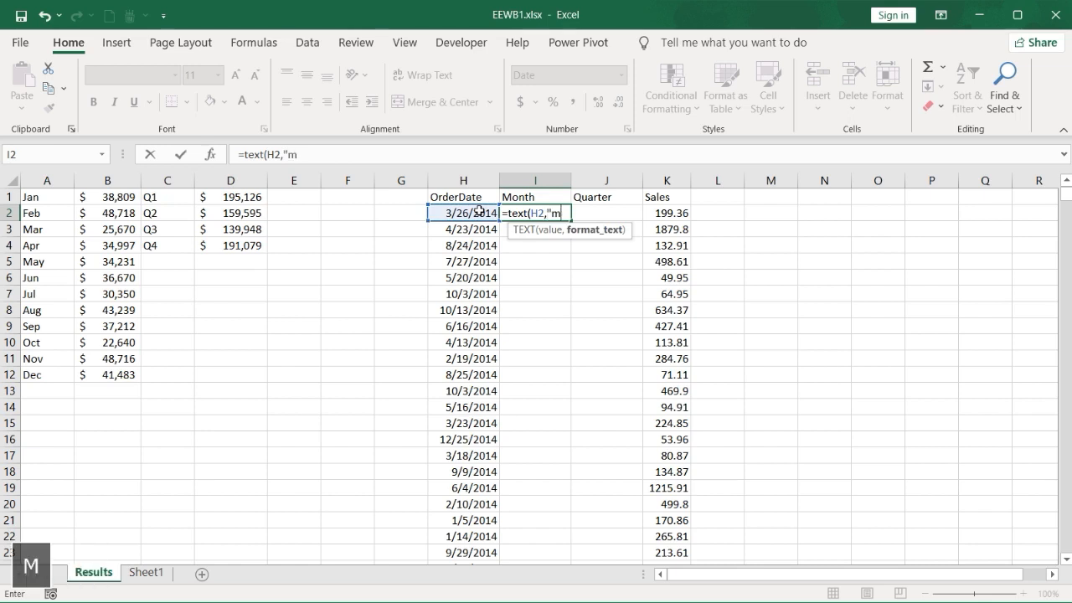
pyautogui.write('mm")')
pyautogui.press('Return')
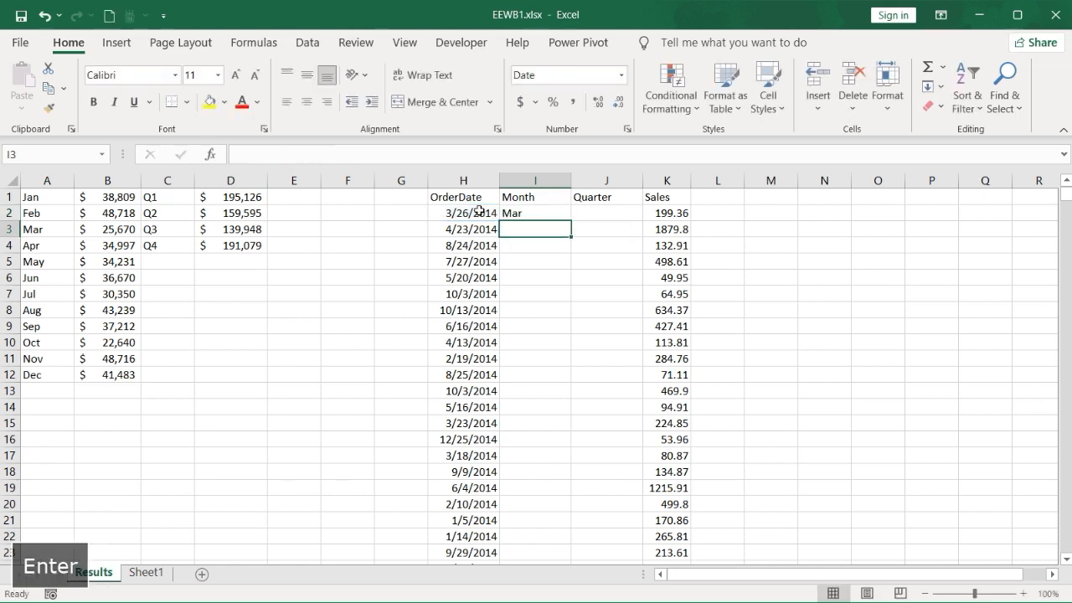
# - Enter the formula ="Q" & ROUNDUP(MONTH(H2)/3,0) in J2 to derive the quarter from the order date
pyautogui.click(600, 215)
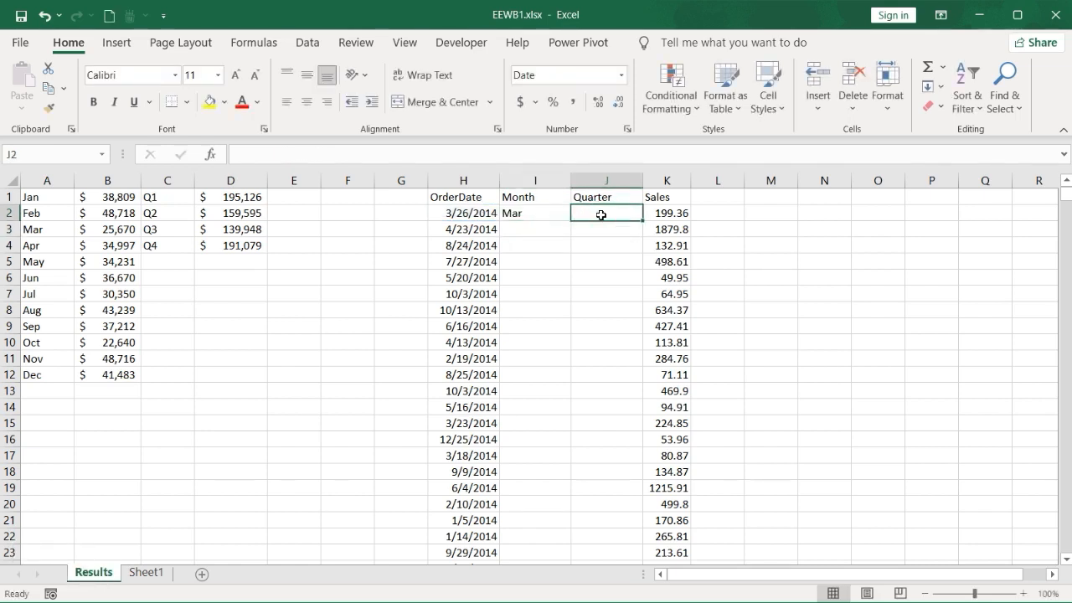
pyautogui.write('=')
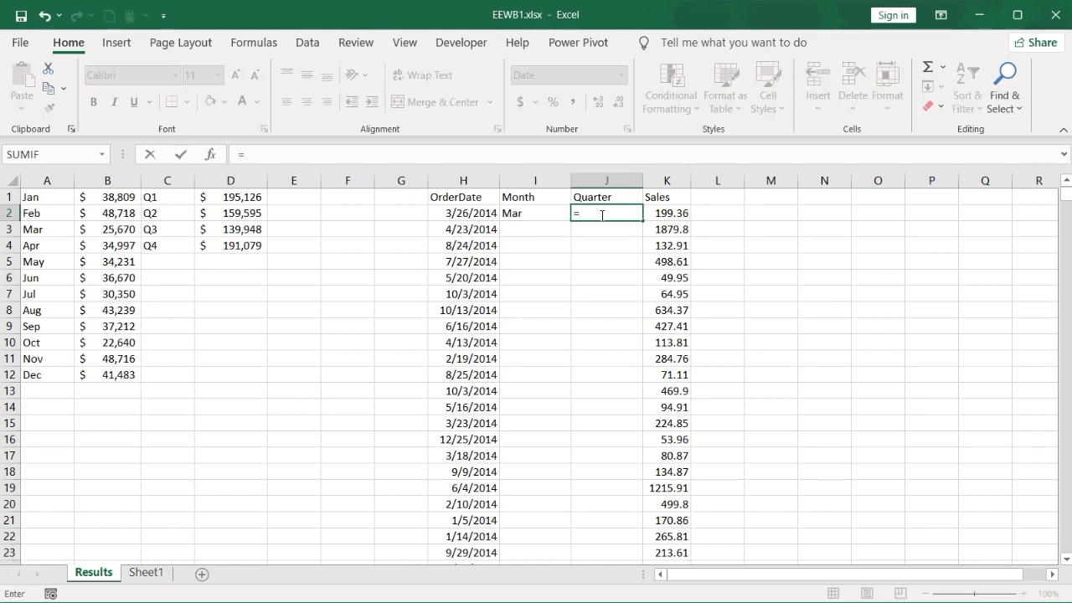
pyautogui.write('"Q" &')
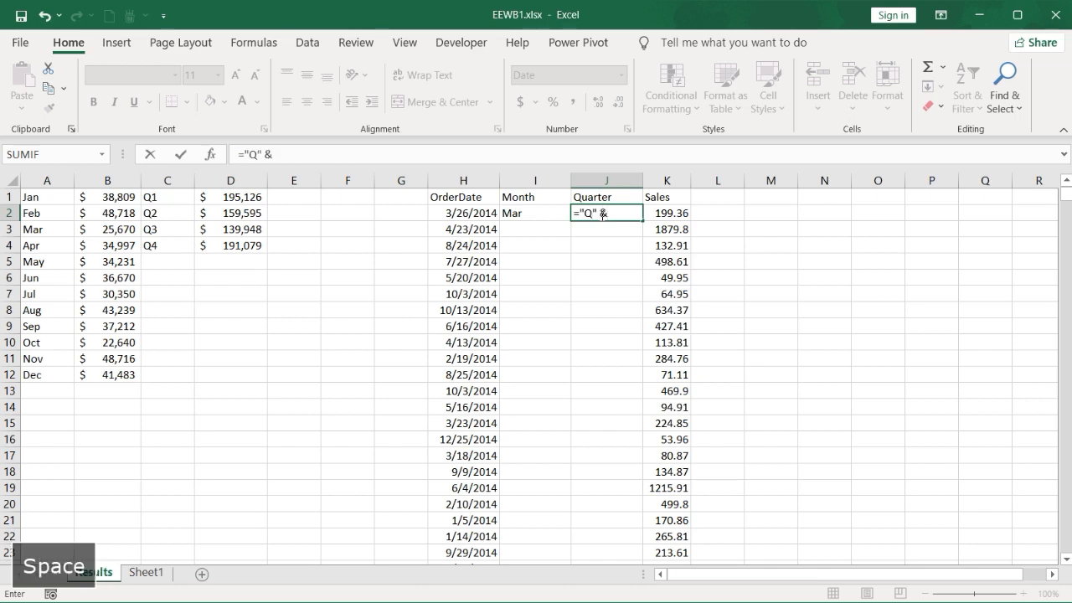
pyautogui.click(333, 160)
pyautogui.hotkey('ctrl', 'x')
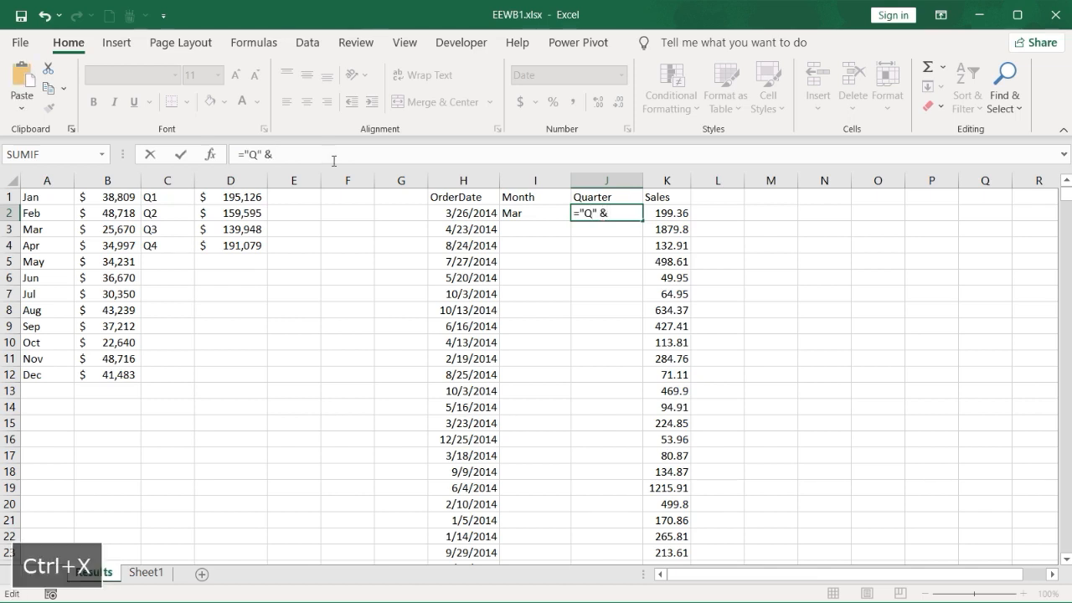
pyautogui.hotkey('ctrl', 'v')
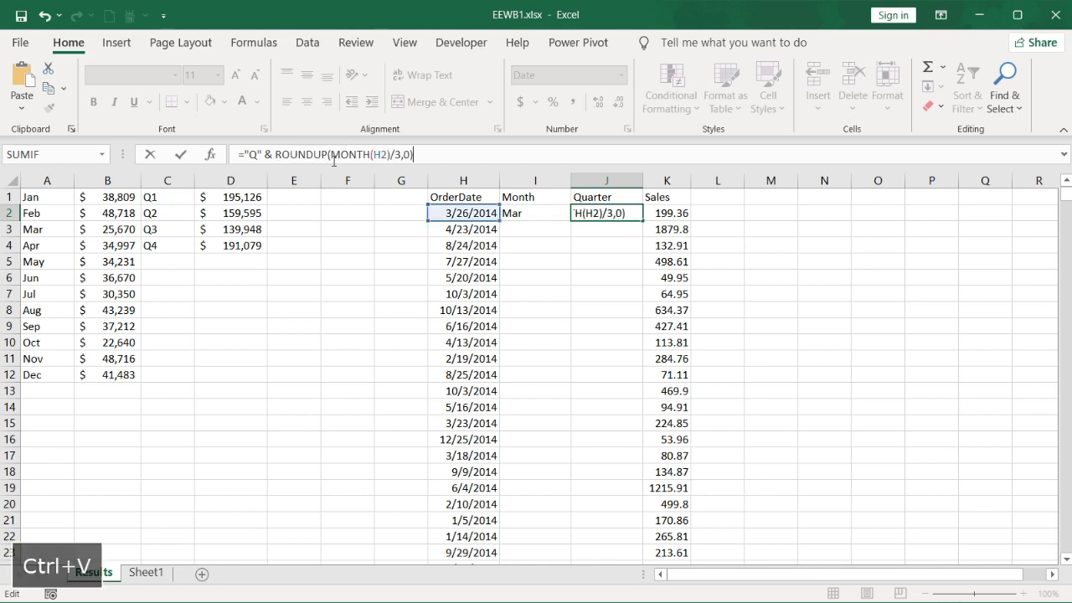
pyautogui.doubleClick(384, 155)
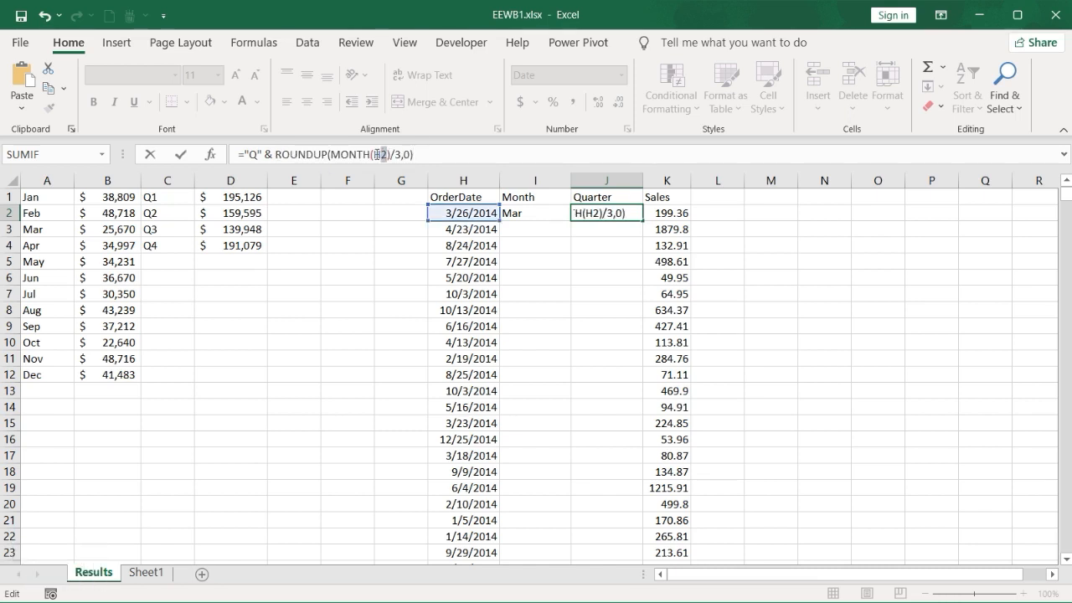
pyautogui.click(185, 156)
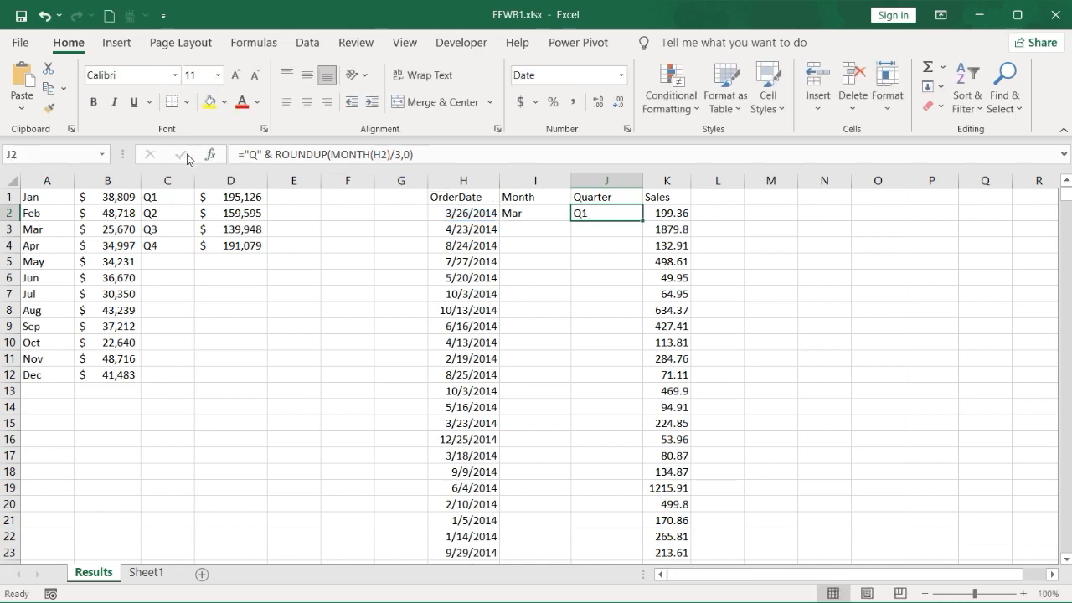
# - Fill the Month and Quarter formulas in I2:J2 down to the last order date
pyautogui.click(521, 213)
pyautogui.keyDown('shift'); pyautogui.click(617, 215); pyautogui.keyUp('shift')
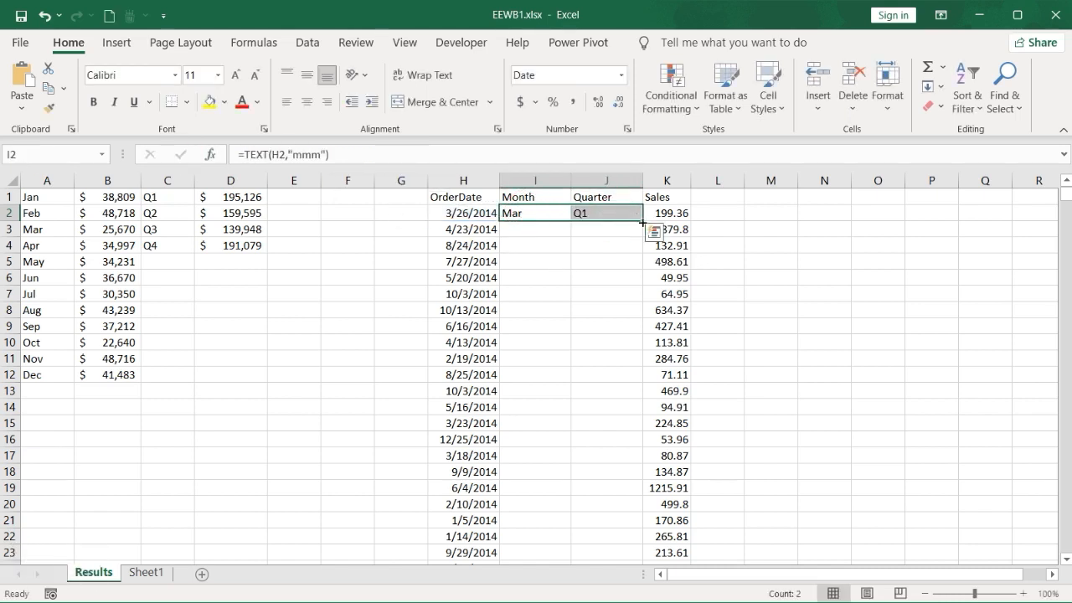
pyautogui.doubleClick(642, 220)
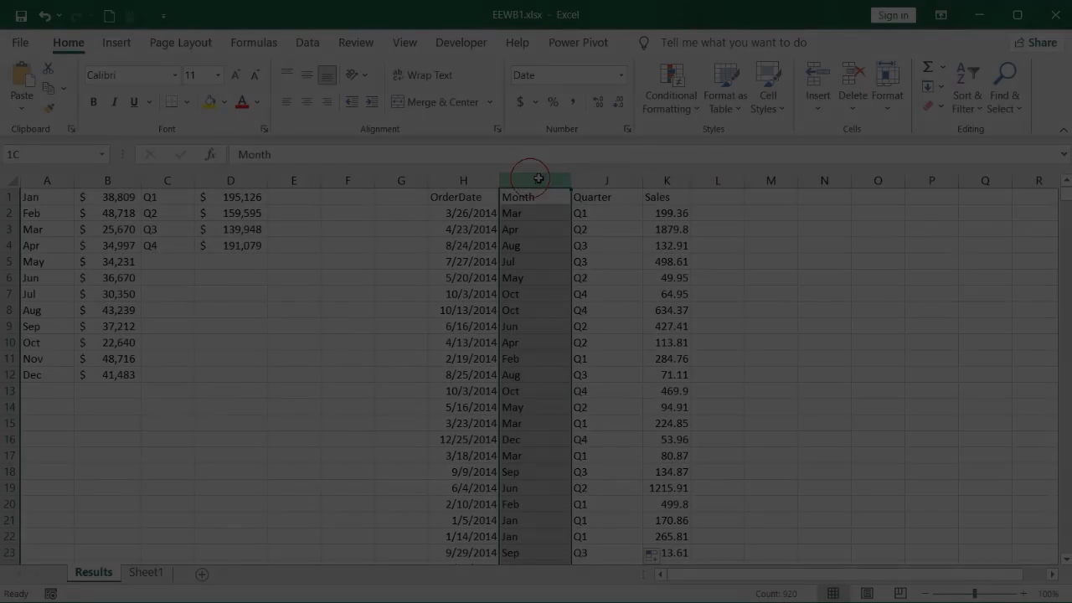
# - Convert the Month and Quarter formulas in columns I and J to values by copying and pasting them in place as values
pyautogui.moveTo(539, 178); pyautogui.dragTo(593, 182)
pyautogui.rightClick(596, 182)
pyautogui.click(624, 221)
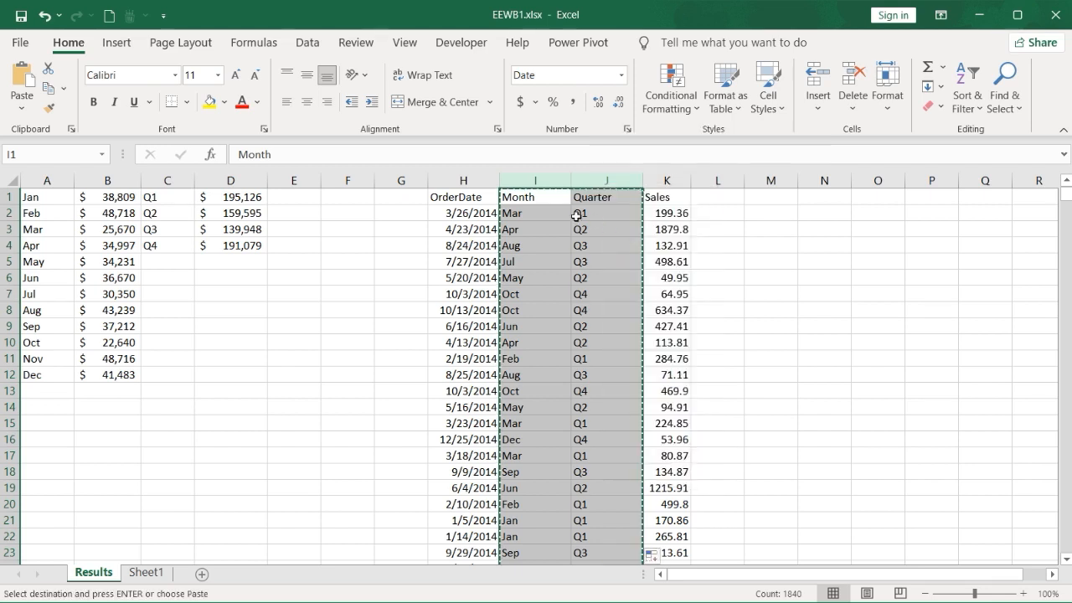
pyautogui.rightClick(561, 215)
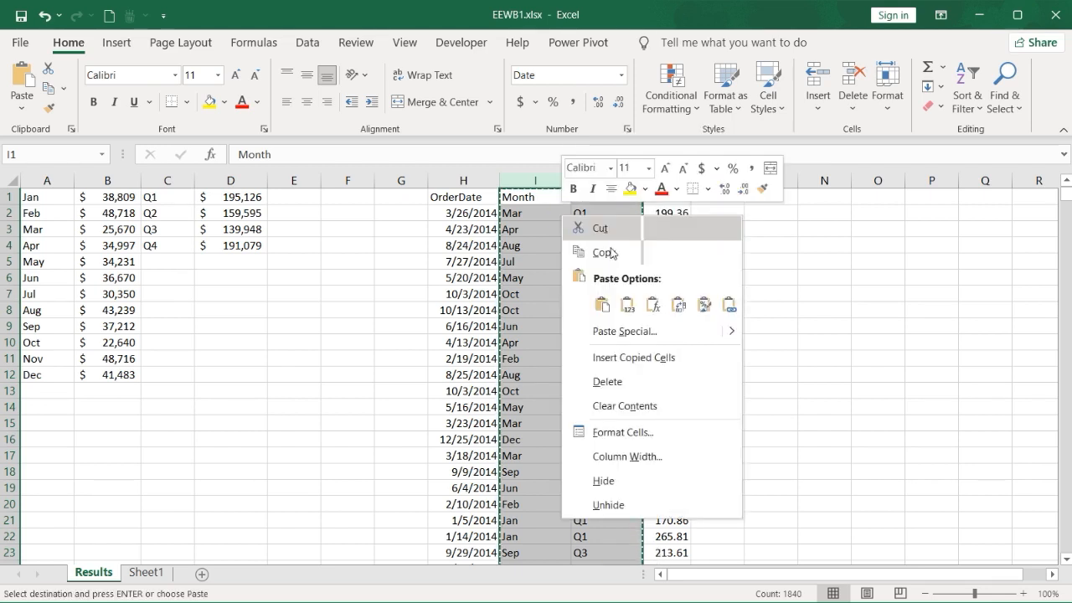
pyautogui.click(628, 305)
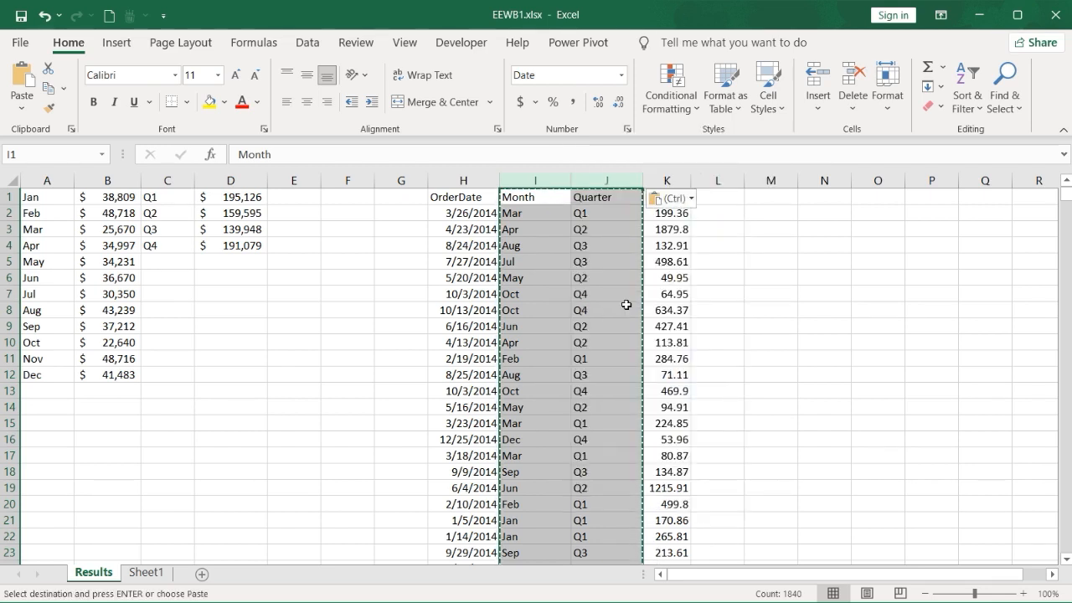
pyautogui.click(576, 275)
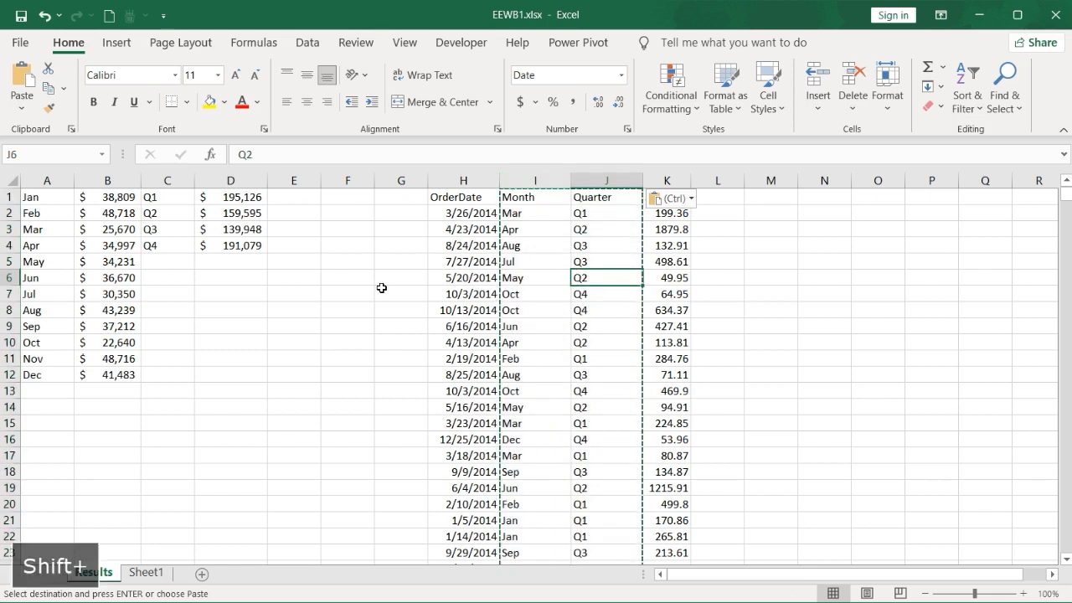
pyautogui.press('Escape')
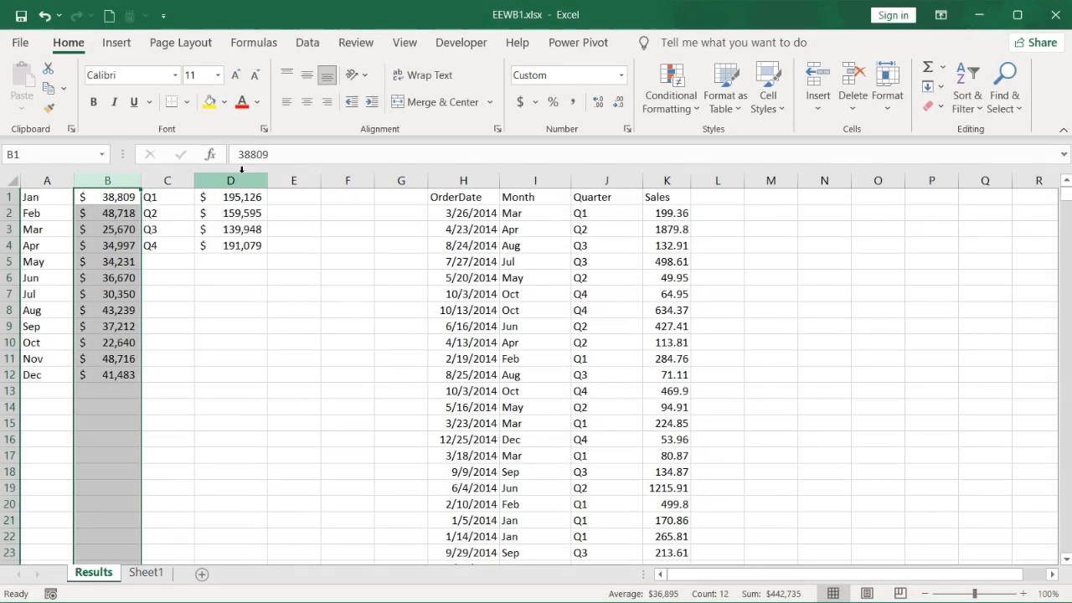
# - Clear the placeholder sales figures from columns B and D on the Results sheet
pyautogui.keyDown('ctrl'); pyautogui.click(232, 178); pyautogui.keyUp('ctrl')
pyautogui.rightClick(235, 177)
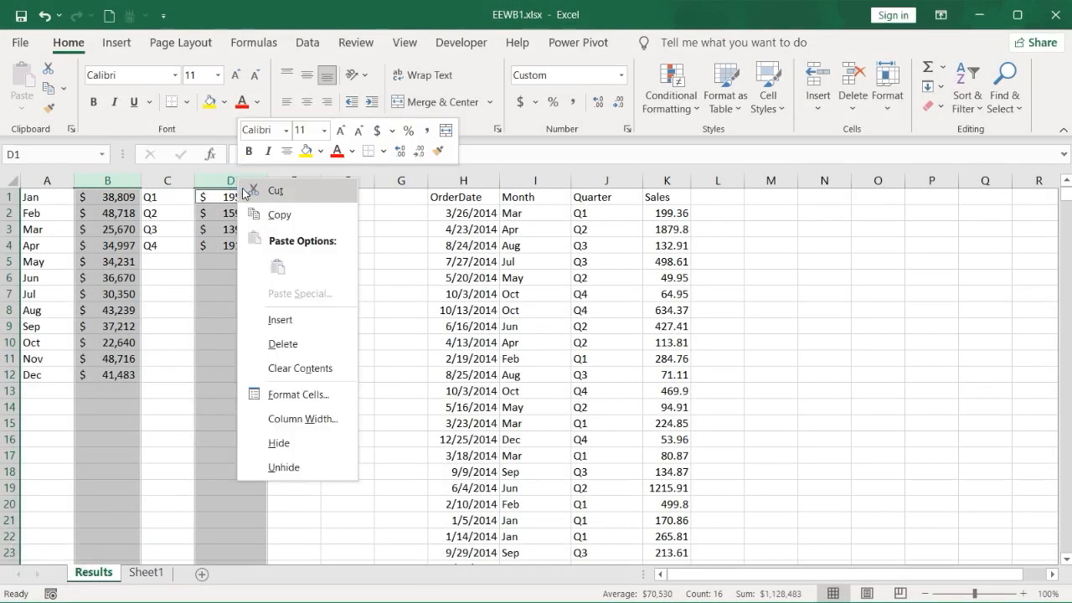
pyautogui.click(289, 369)
pyautogui.click(250, 335)
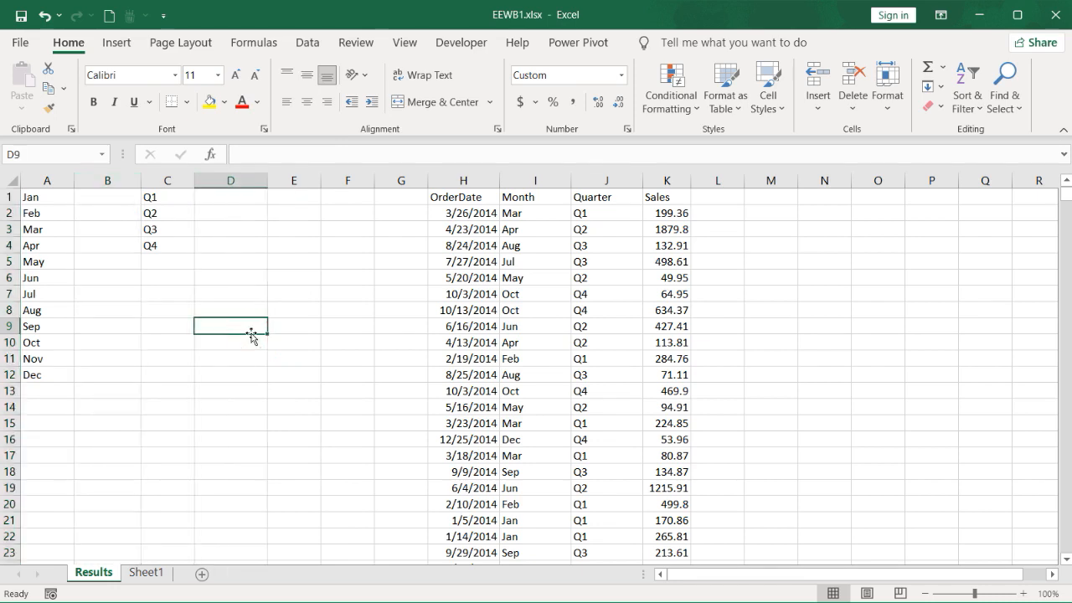
# - Search for the SUMIF function and insert it into B1 for January's sales
pyautogui.click(102, 199)
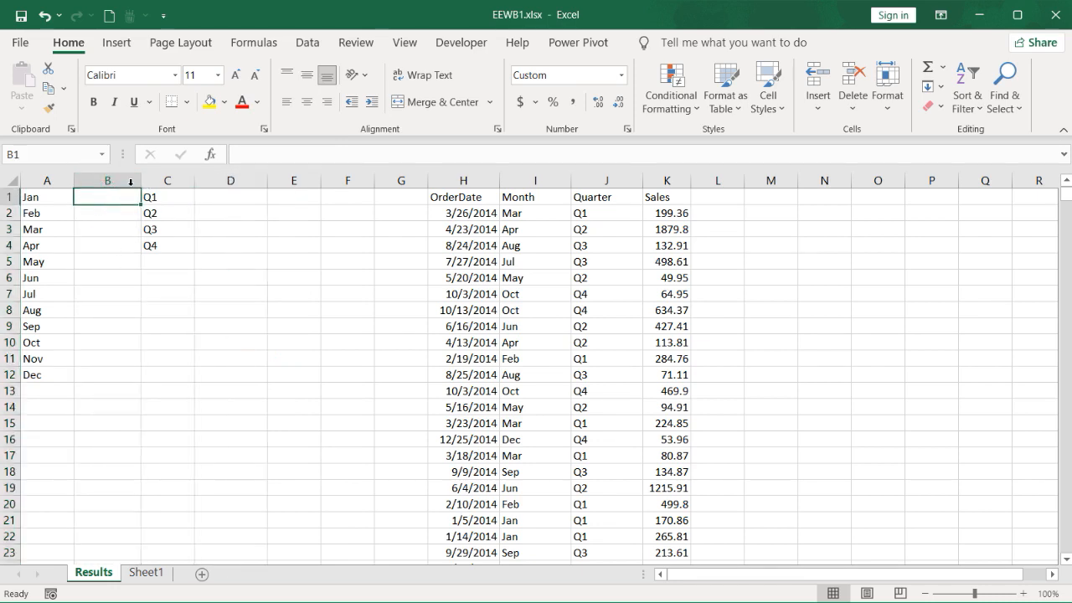
pyautogui.click(210, 155)
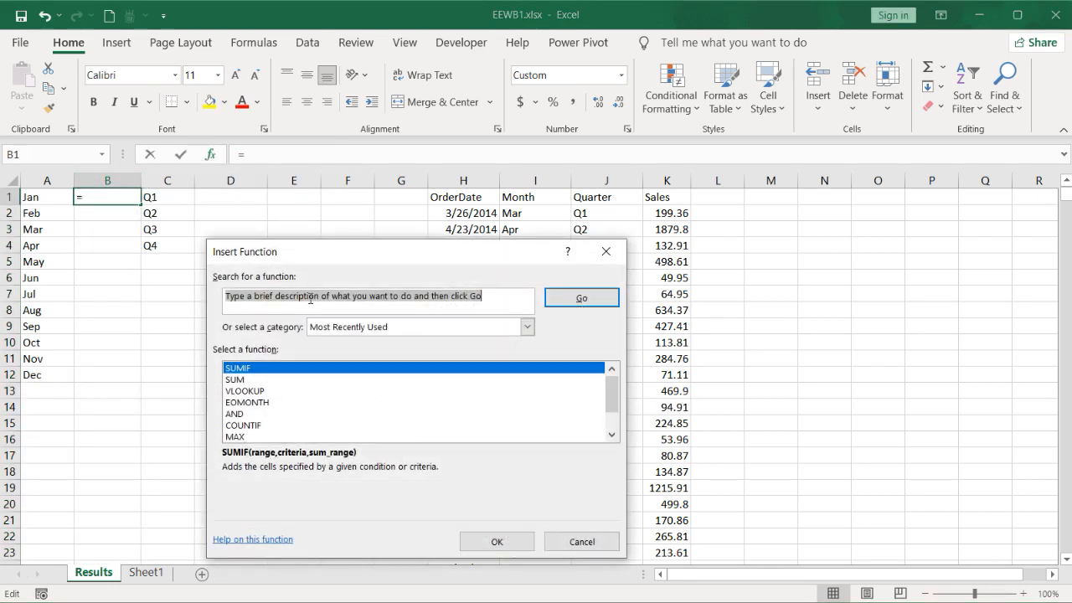
pyautogui.write('sumif')
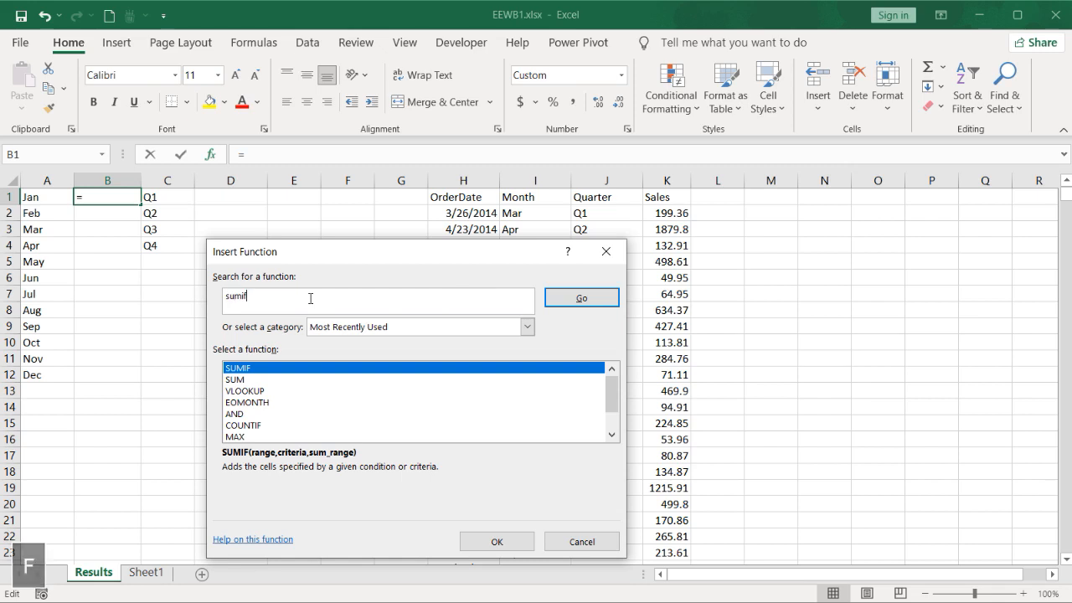
pyautogui.press('Return')
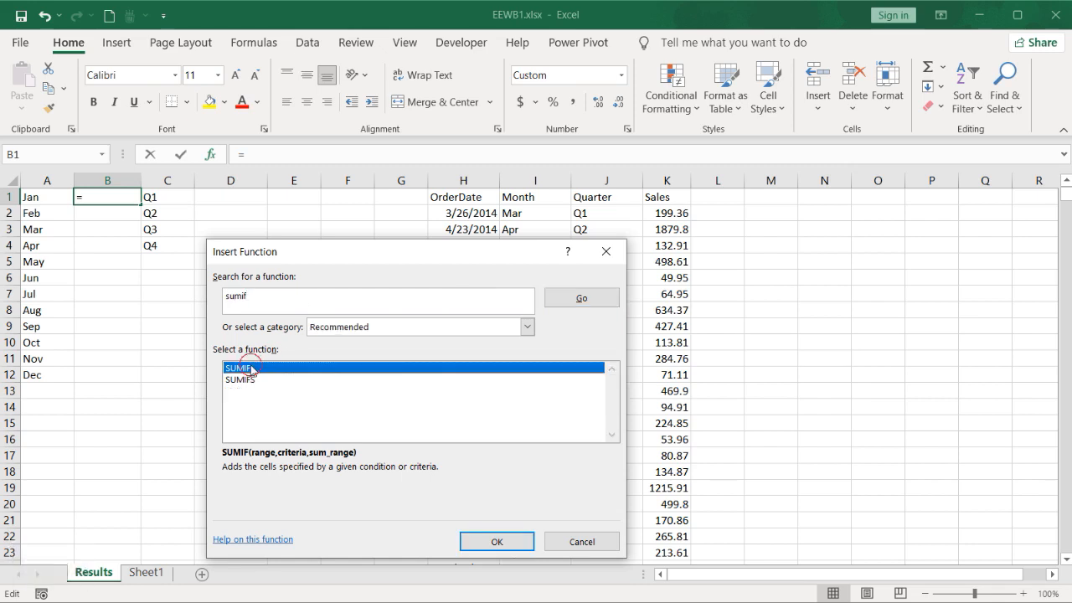
pyautogui.doubleClick(242, 369)
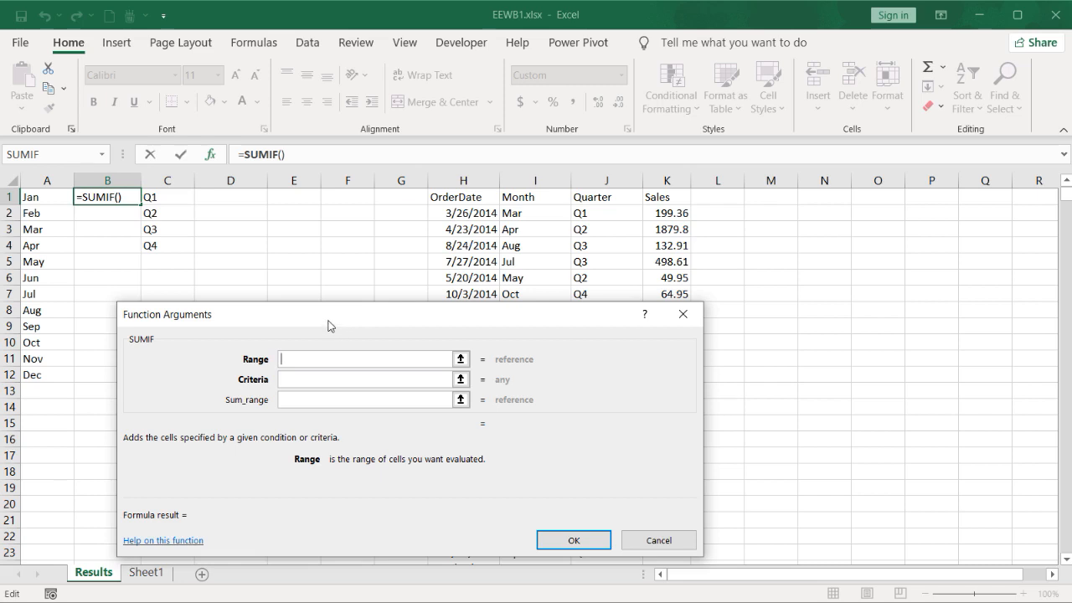
# - Set B1's SUMIF arguments to range I:I, criteria A1 and sum range K:K, and accept the formula
pyautogui.click(518, 180)
pyautogui.click(283, 379)
pyautogui.click(43, 196)
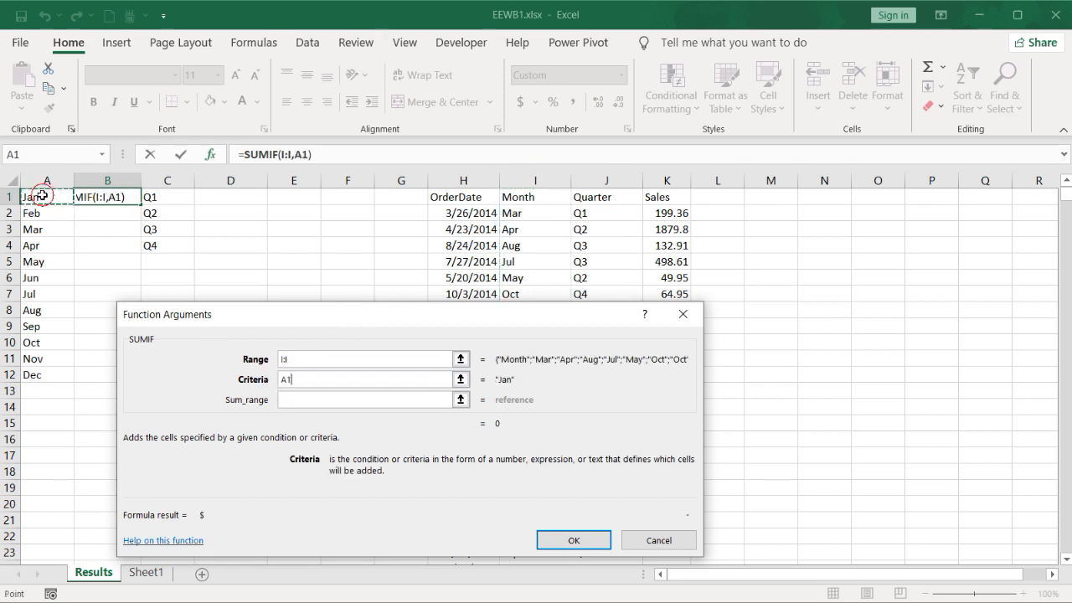
pyautogui.click(293, 402)
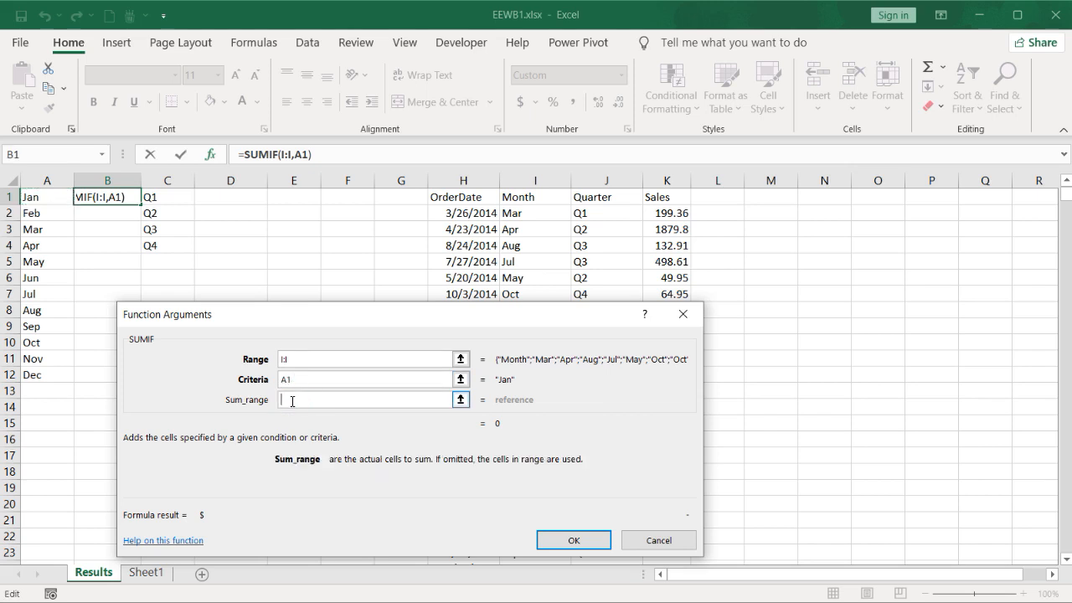
pyautogui.click(670, 180)
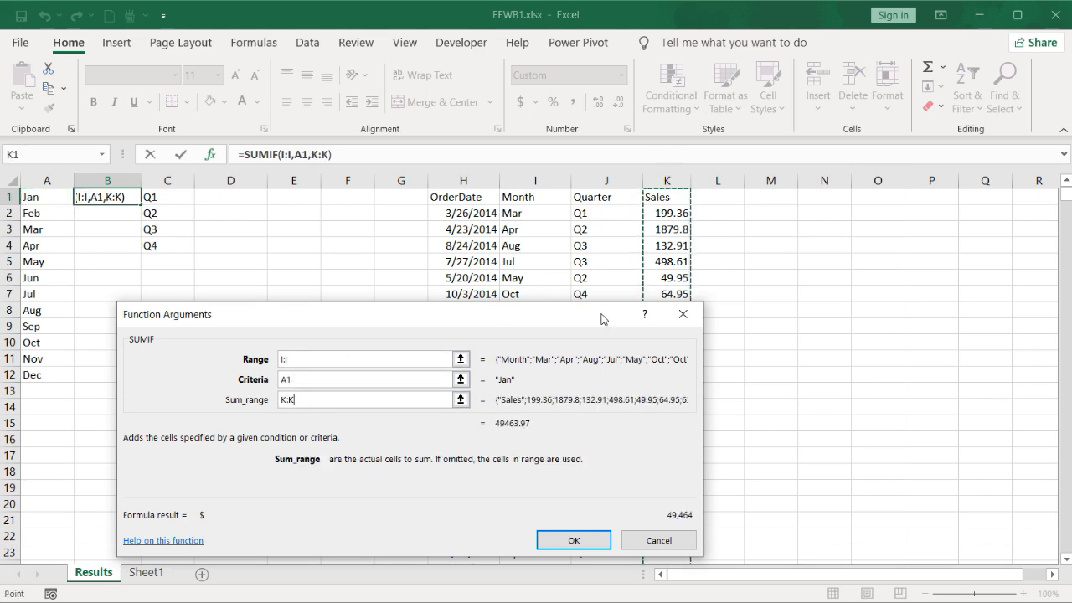
pyautogui.click(571, 539)
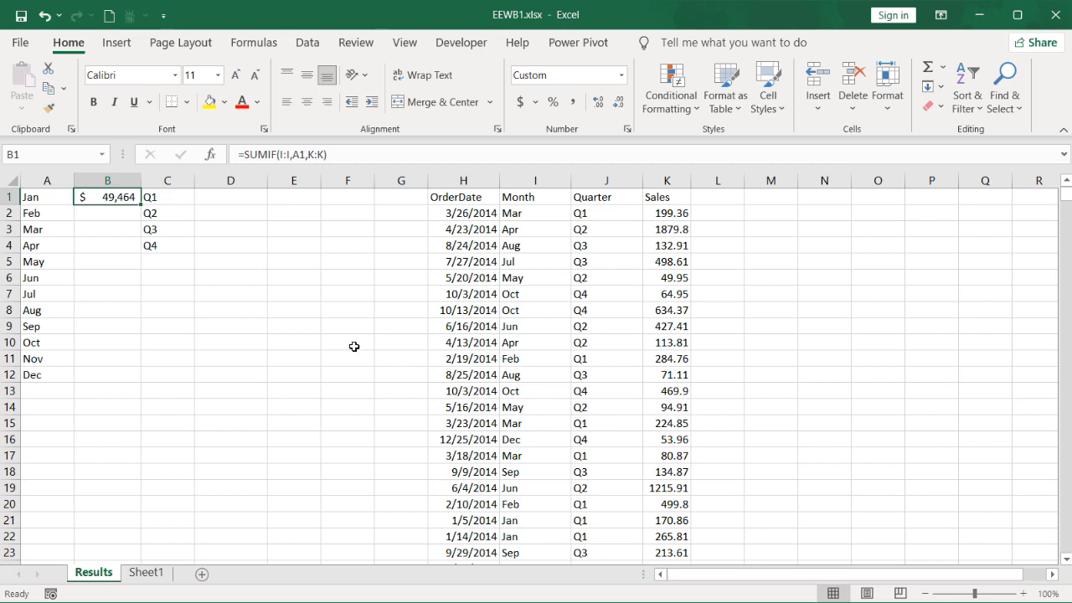
# - Enter the formula =SUMIF(J:J,C1,K:K) in D1 to total the first quarter's sales
pyautogui.click(226, 196)
pyautogui.write('=sumif(')
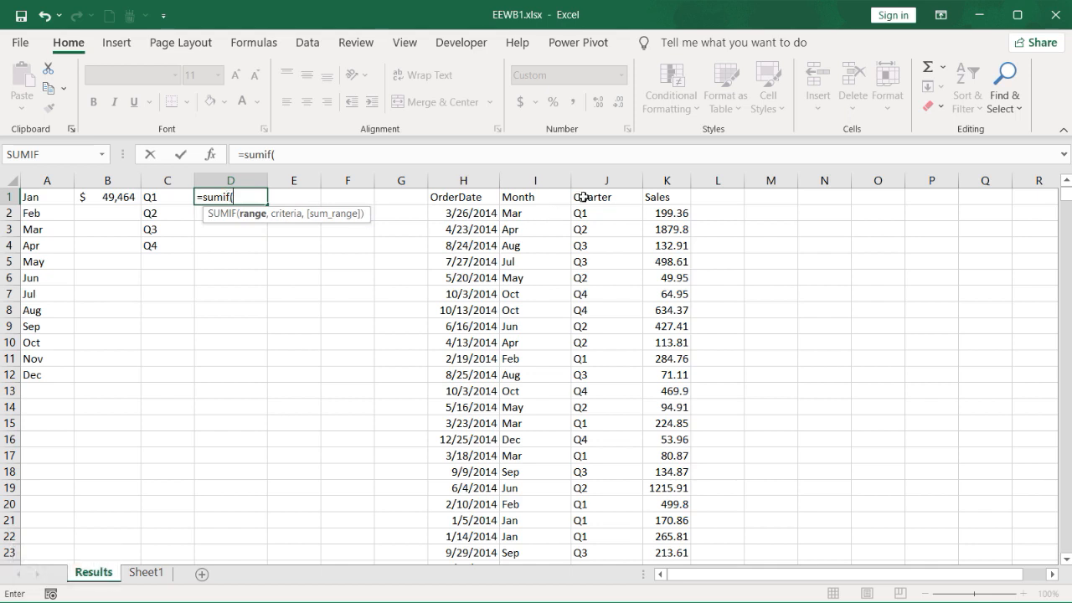
pyautogui.click(600, 174)
pyautogui.write(',')
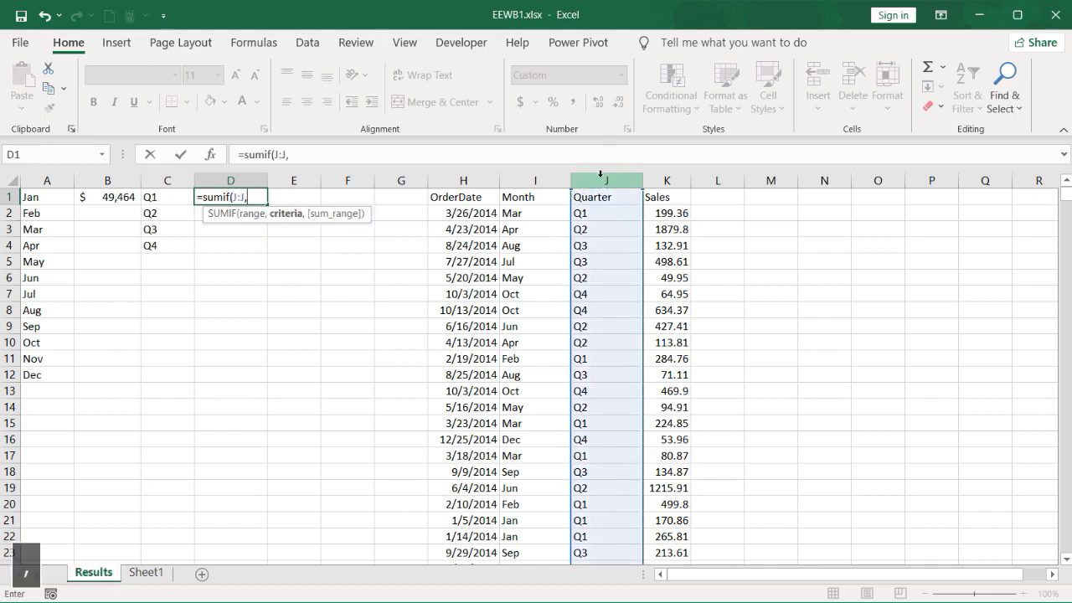
pyautogui.click(175, 197)
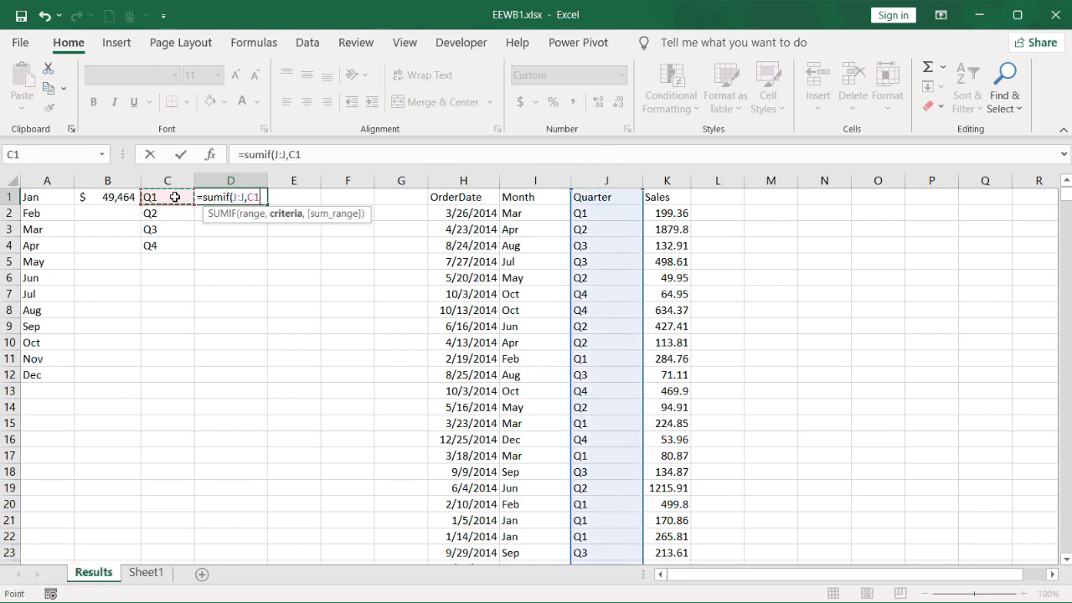
pyautogui.write(',')
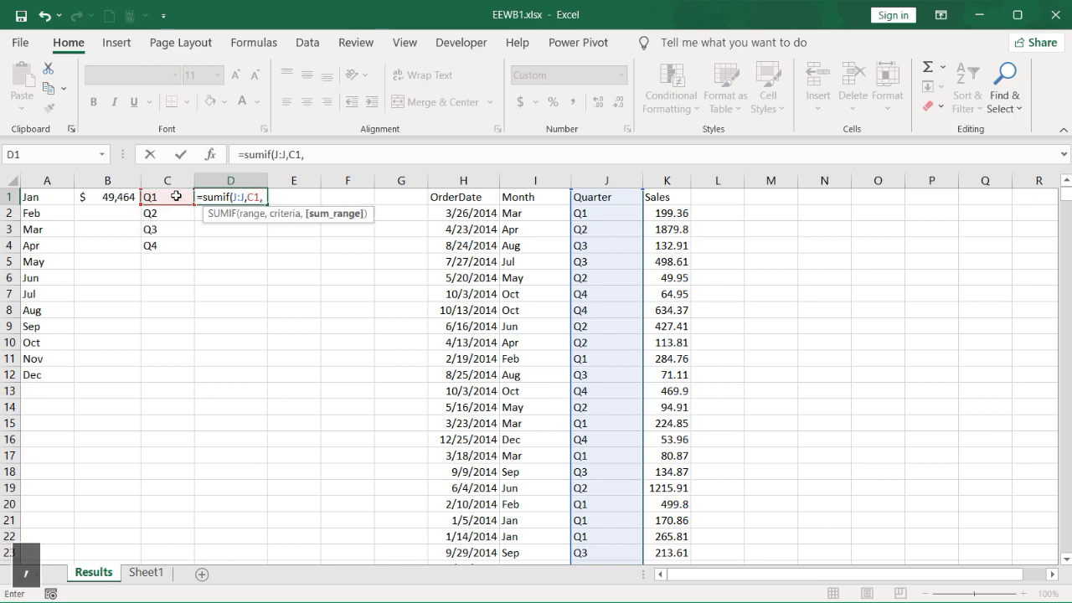
pyautogui.click(664, 180)
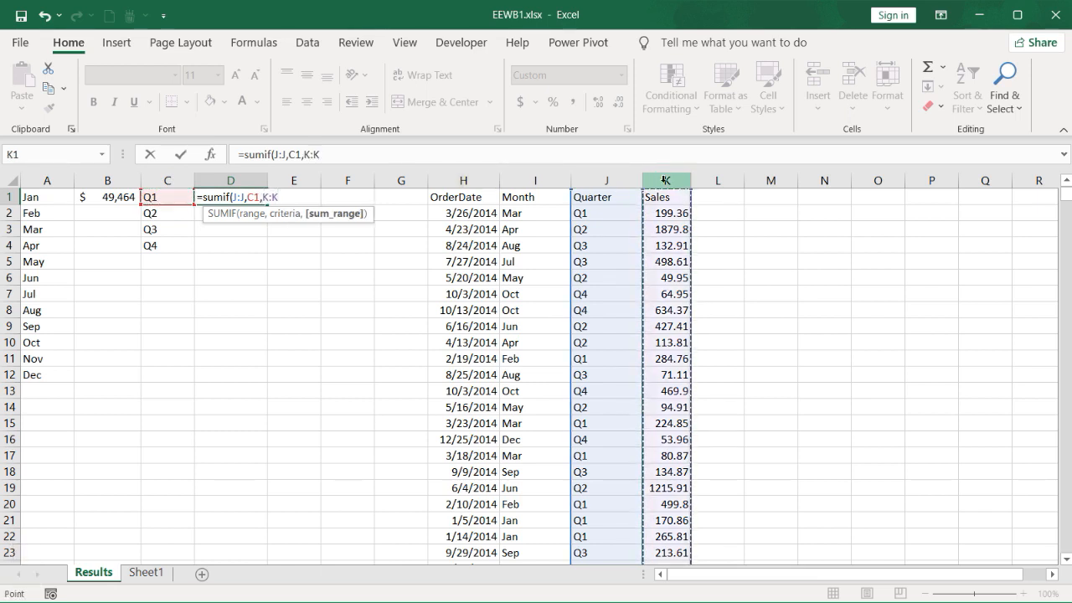
pyautogui.write(')')
pyautogui.press('Return')
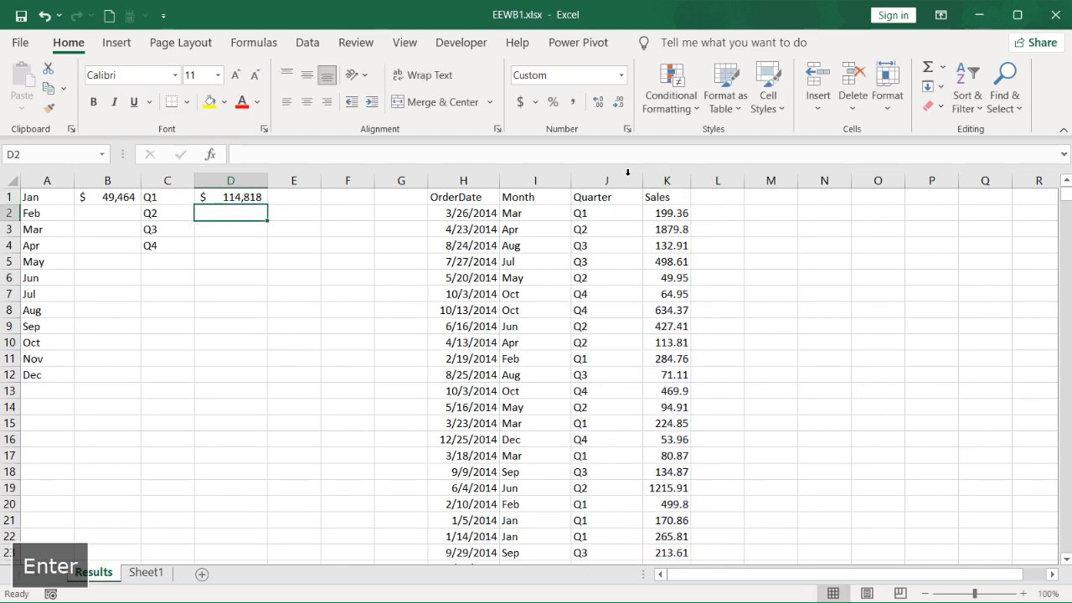
# - Fill the quarterly SUMIF formula from D1 down through D4 and the monthly SUMIF formula from B1 down through B12
pyautogui.click(251, 197)
pyautogui.moveTo(265, 204); pyautogui.dragTo(259, 252)
pyautogui.click(116, 197)
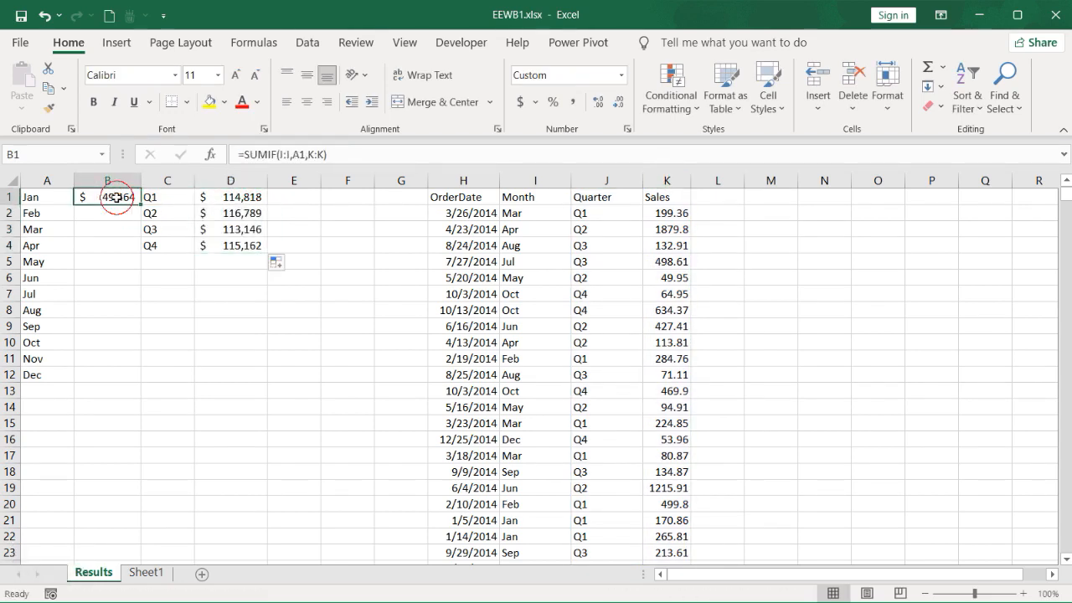
pyautogui.moveTo(140, 205); pyautogui.dragTo(138, 379)
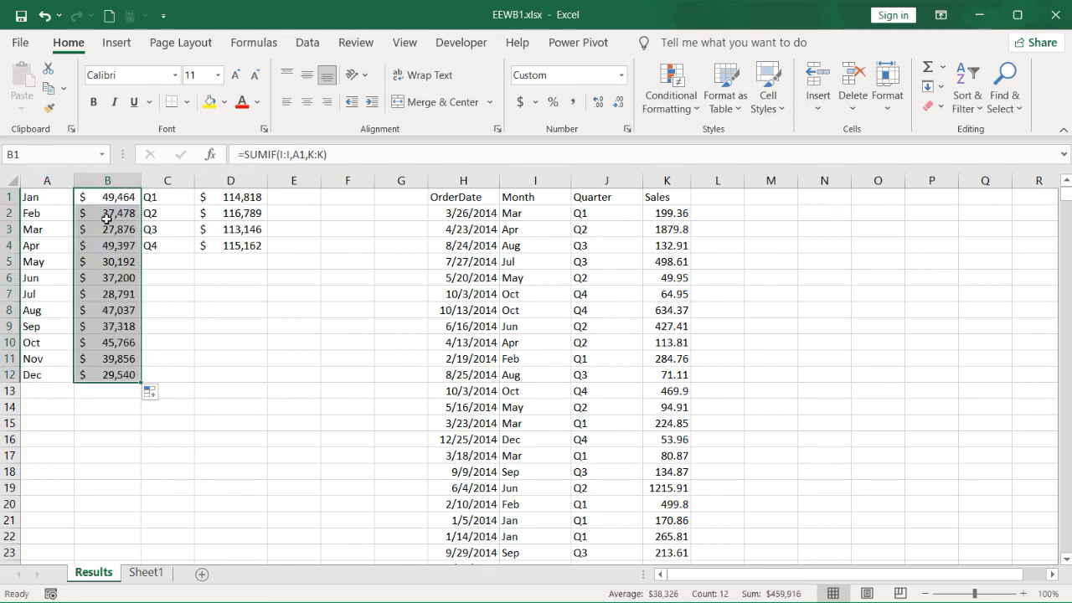
# - Copy the summary block A1:D12 and paste it over itself as values, replacing the SUMIF formulas with static numbers
pyautogui.click(102, 259)
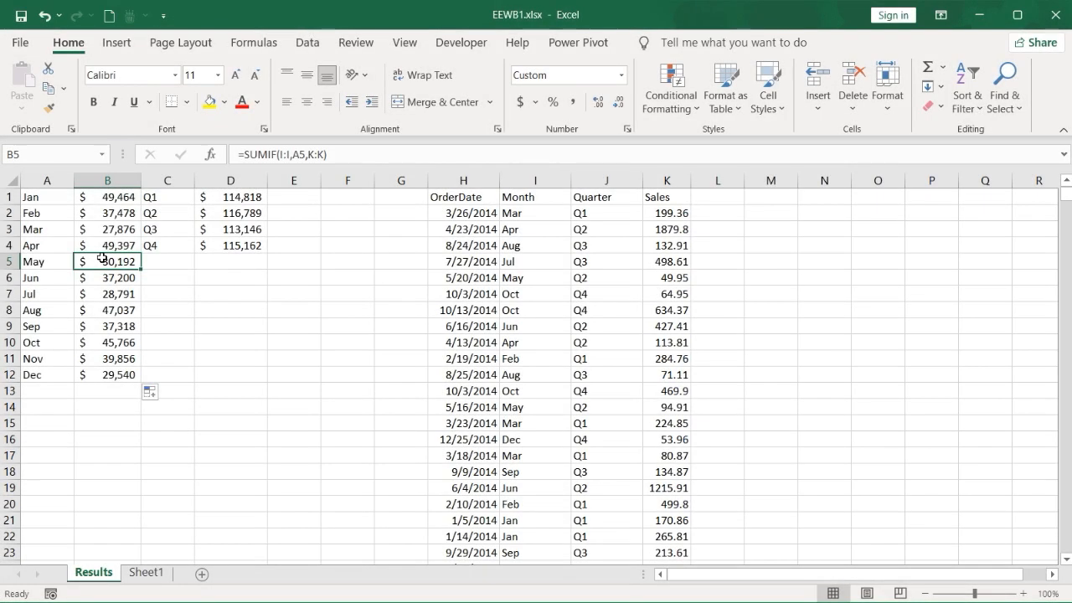
pyautogui.hotkey('ctrl', 'shift', 'space')
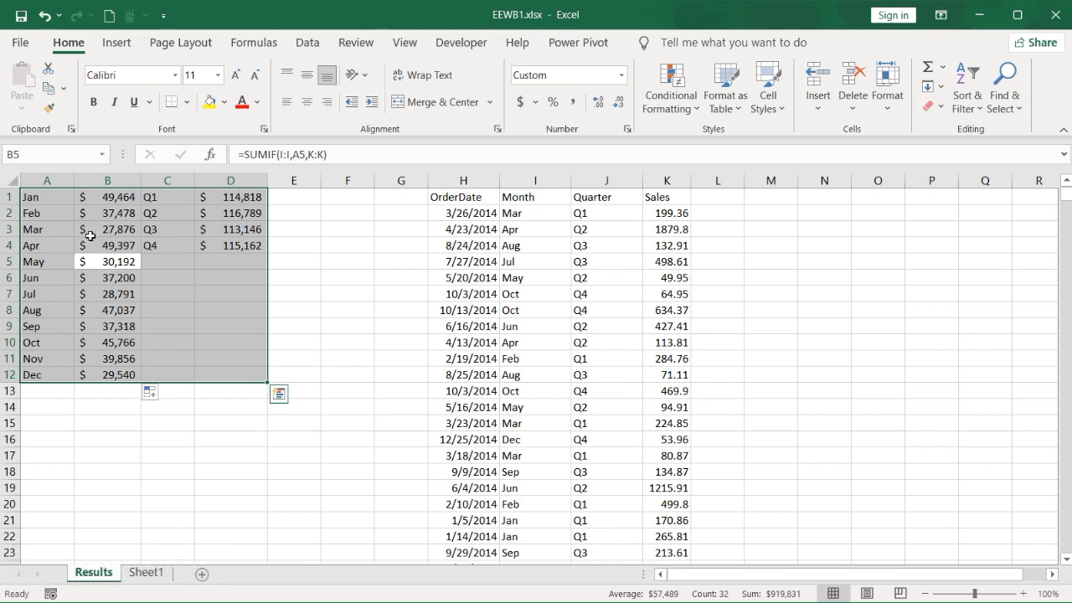
pyautogui.rightClick(90, 236)
pyautogui.click(136, 237)
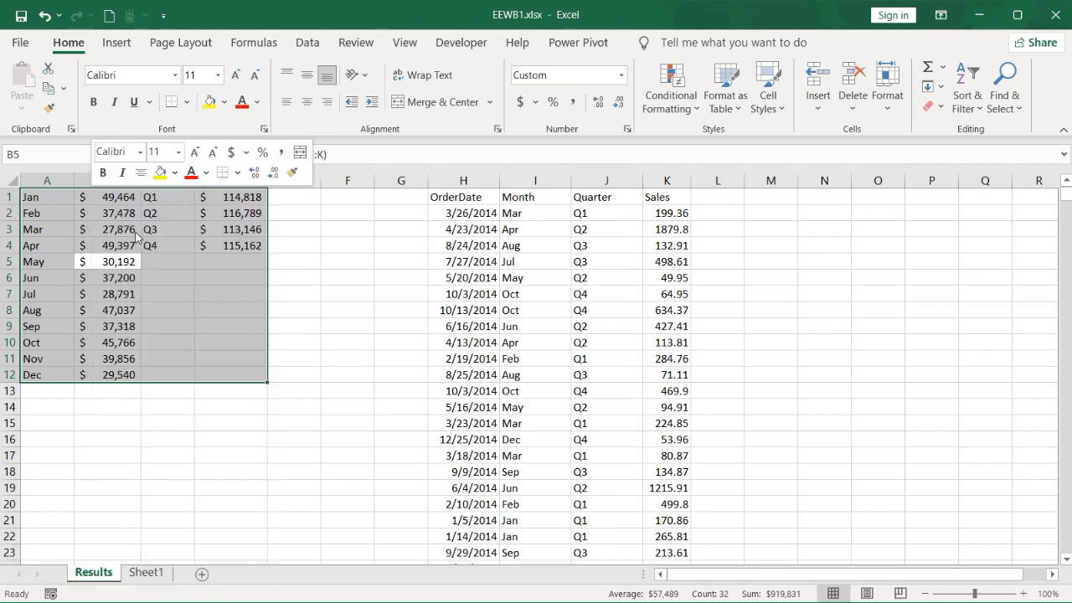
pyautogui.rightClick(133, 233)
pyautogui.click(198, 287)
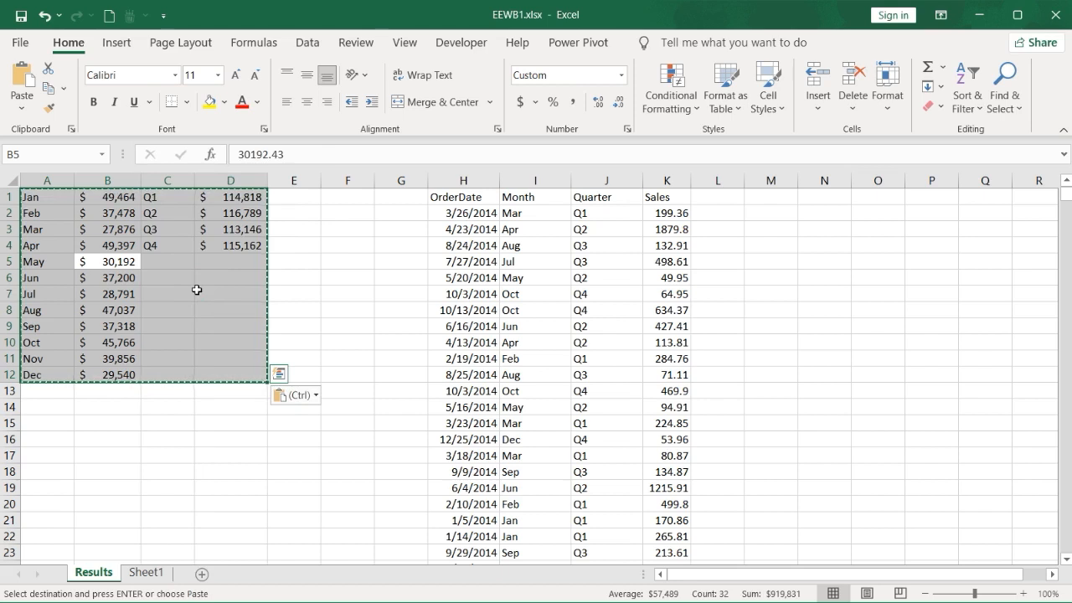
pyautogui.click(219, 260)
pyautogui.click(241, 213)
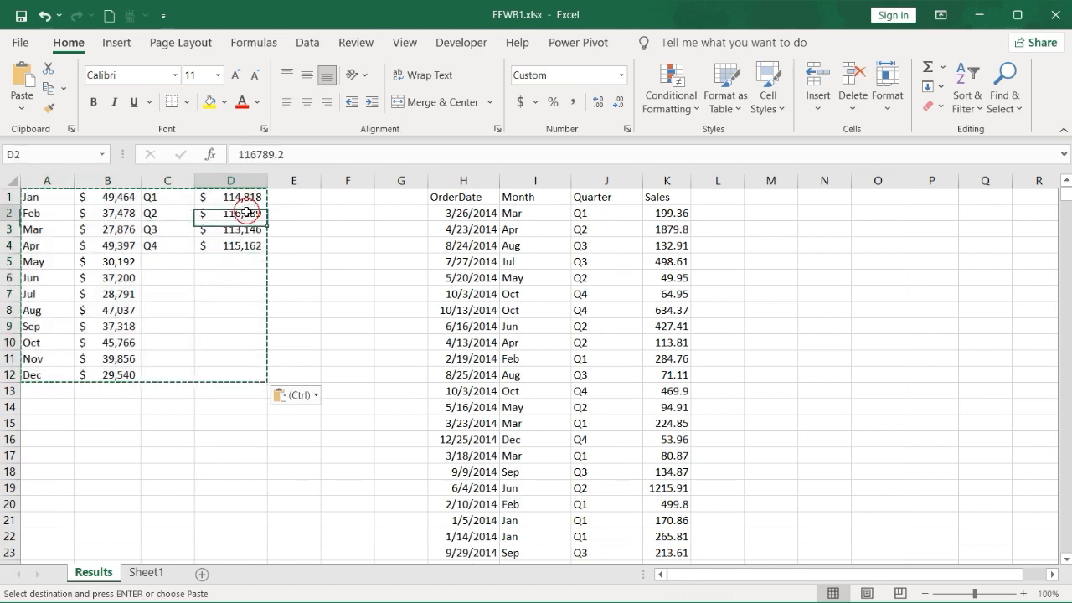
pyautogui.click(125, 213)
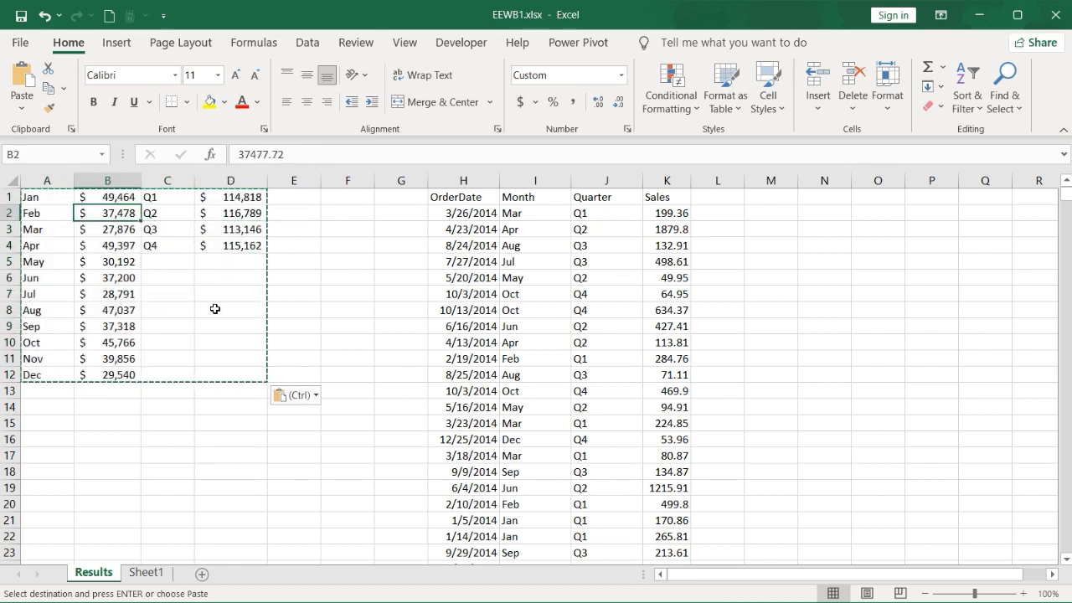
pyautogui.press('Escape')
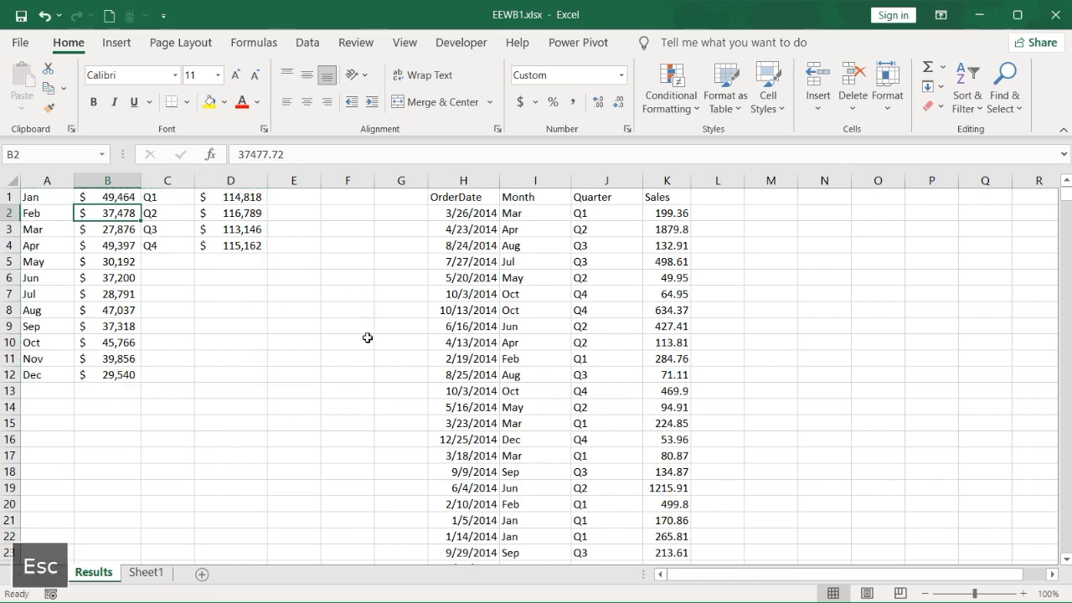